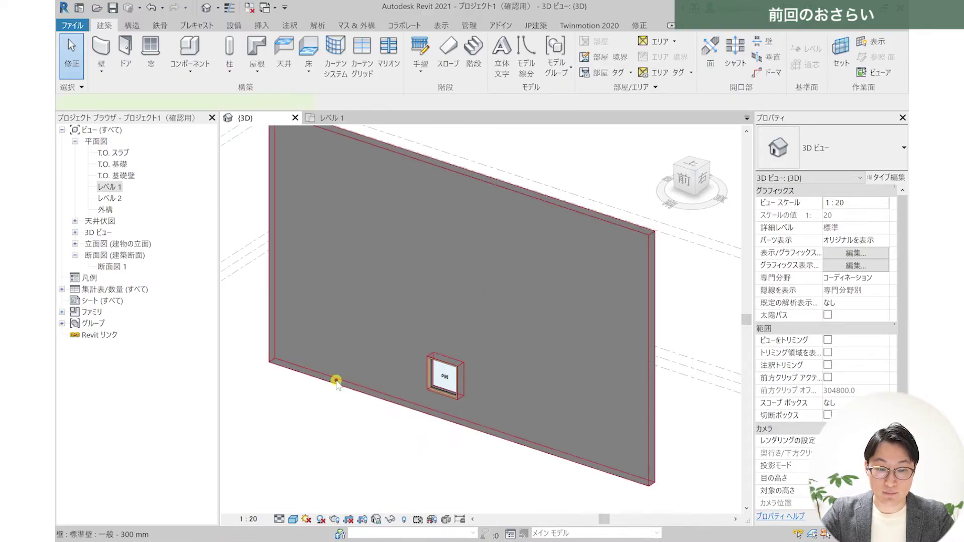
- Select and deselect the wall, zoom in on the window, then switch to the レベル 1 floor plan
click(336, 380)
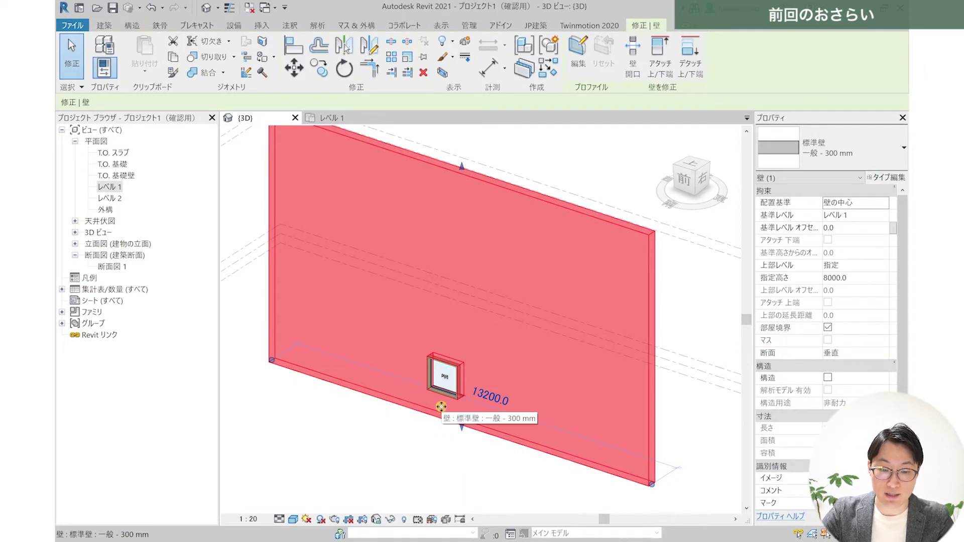
key(Escape)
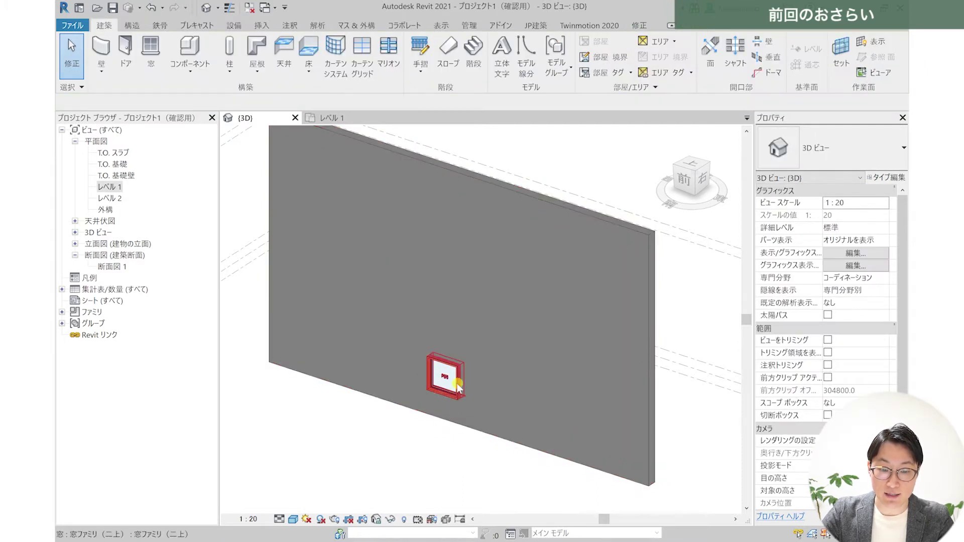
scroll(458, 387, up, 2)
scroll(458, 387, up, 2)
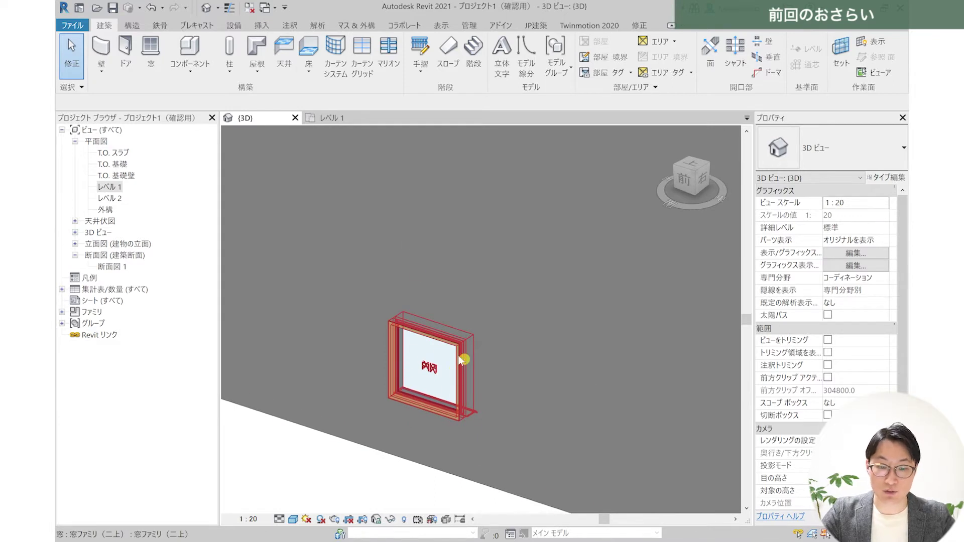
click(329, 118)
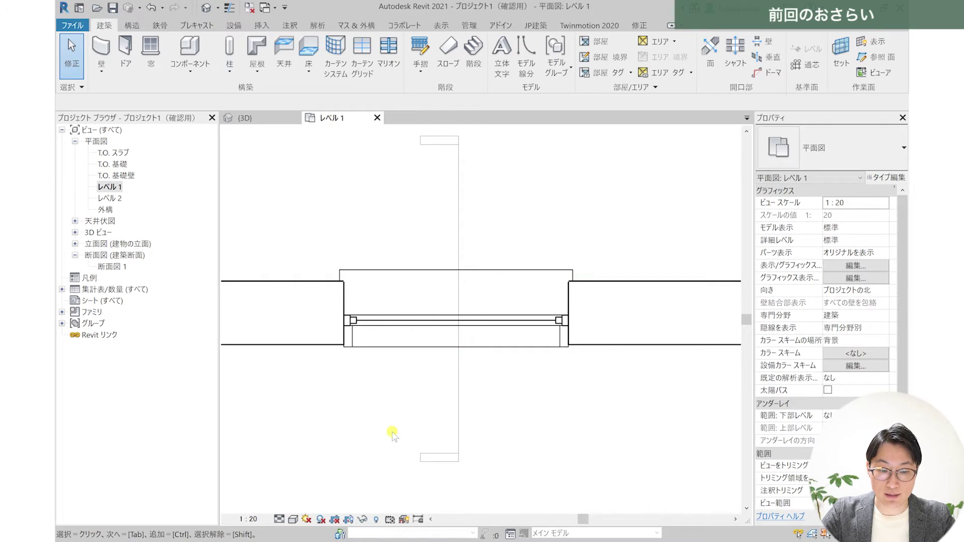
click(279, 519)
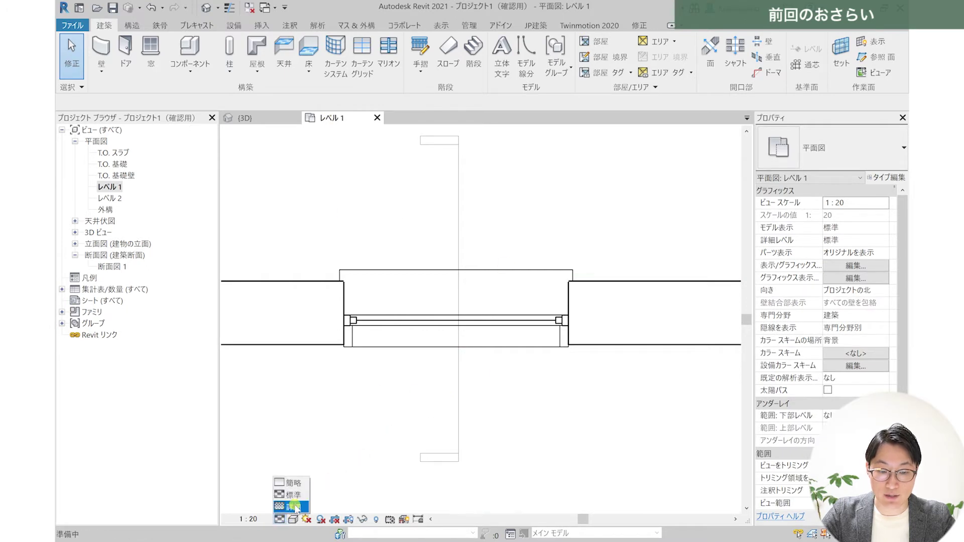
click(294, 483)
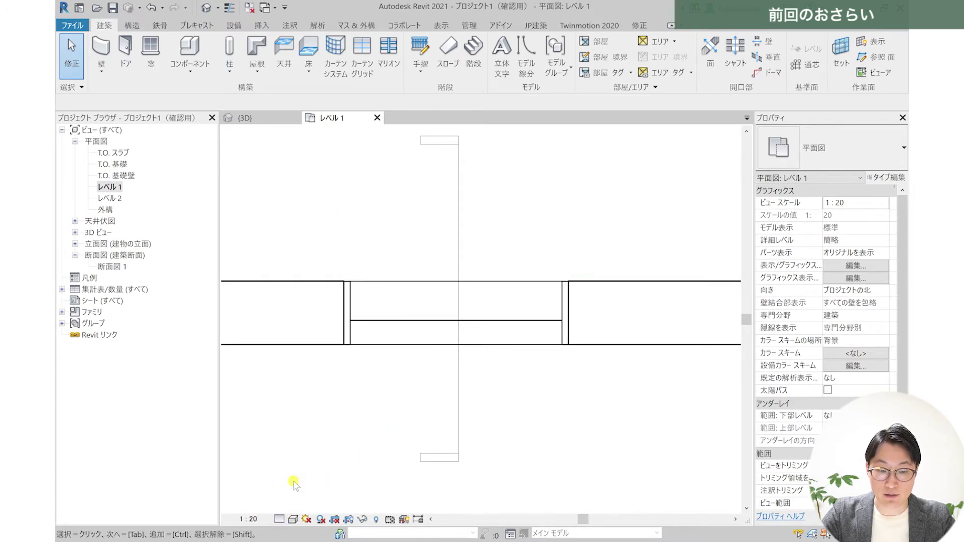
click(279, 519)
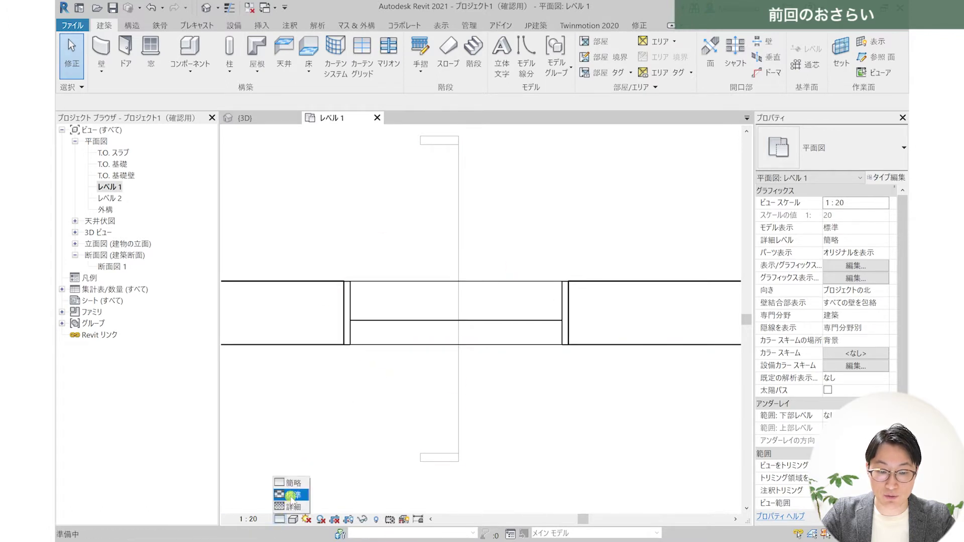
click(291, 496)
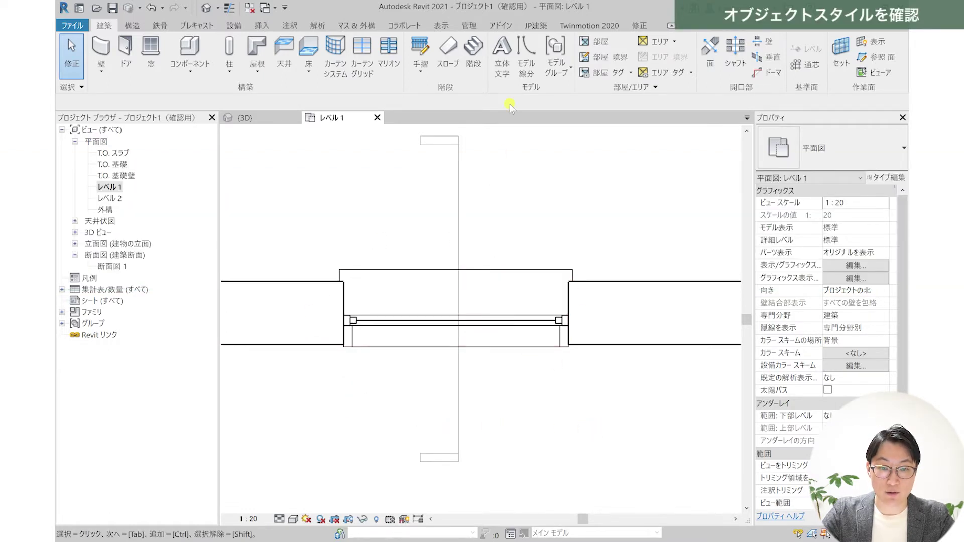
click(469, 25)
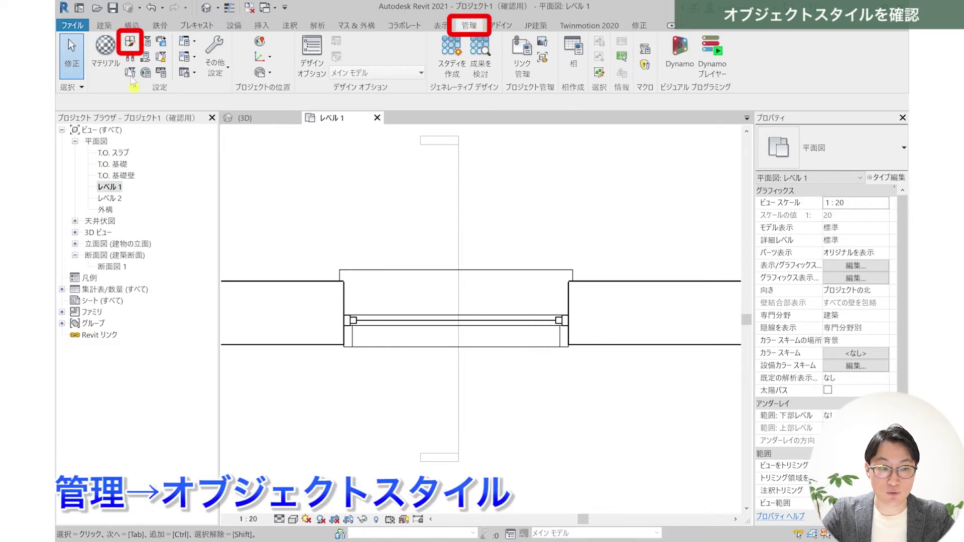
- Open Object Styles, browse the Annotation and Analytical Model categories, then return to Model Objects
click(130, 43)
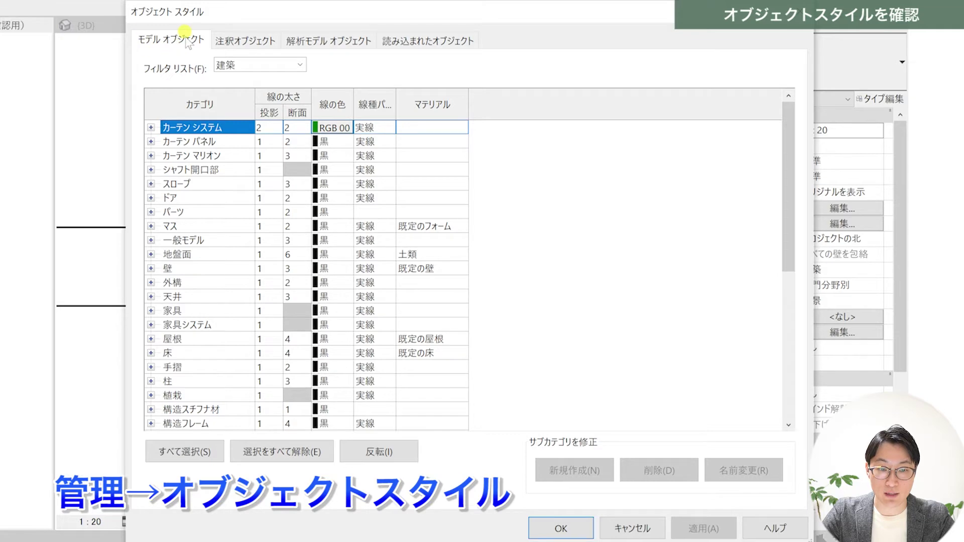
click(251, 43)
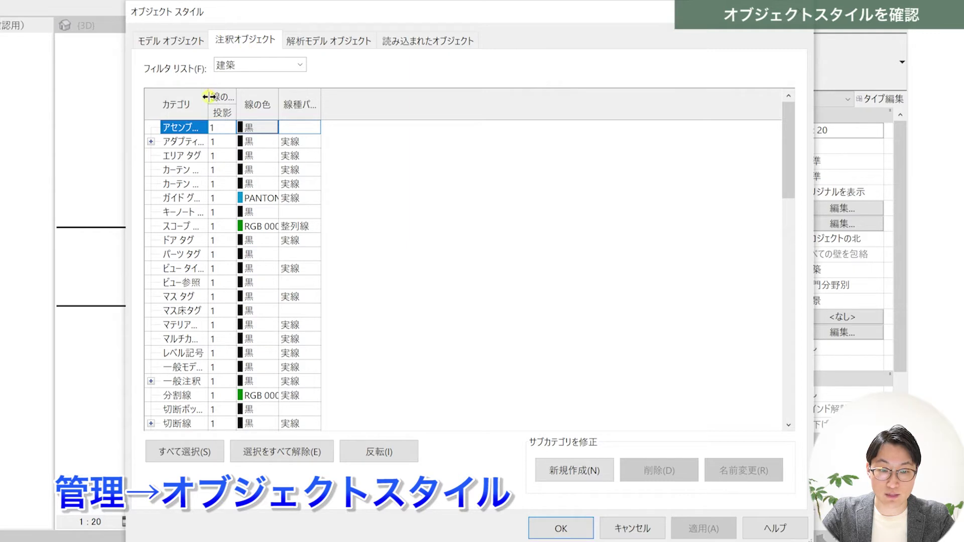
drag(208, 96, 252, 97)
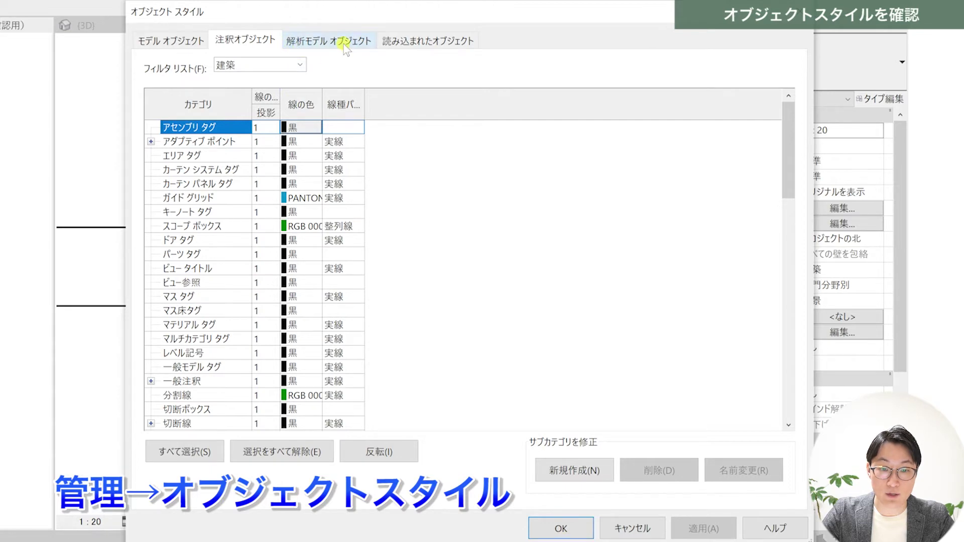
click(340, 43)
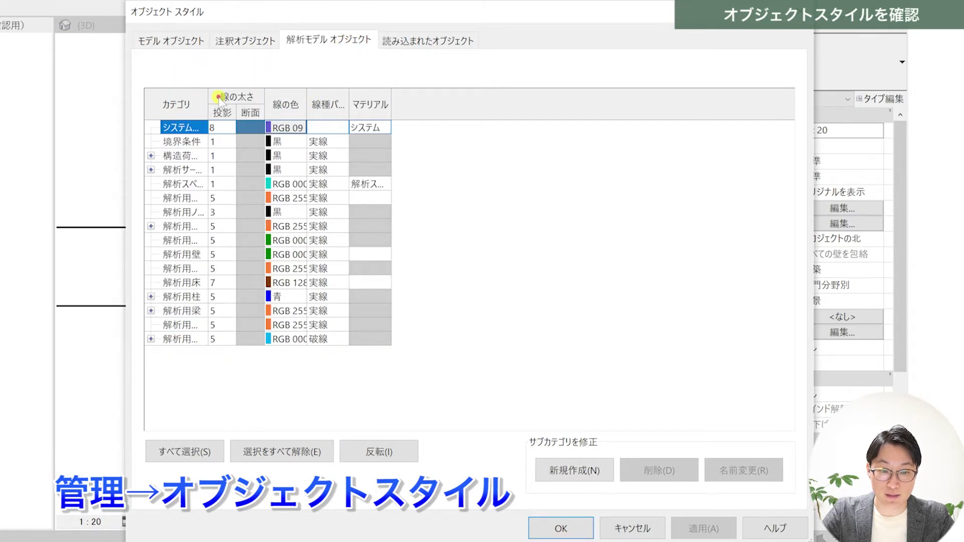
drag(208, 98, 238, 97)
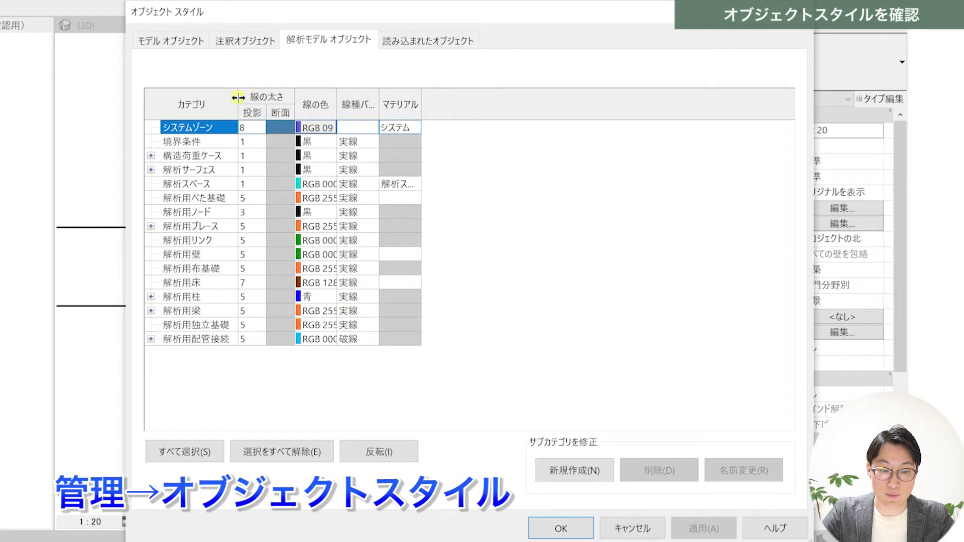
click(177, 46)
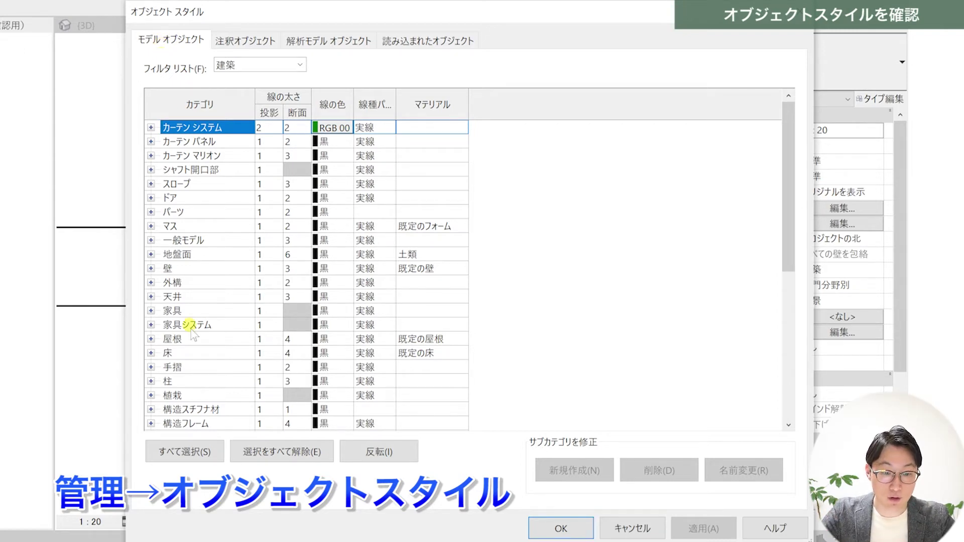
- Scroll down Model Objects, expand 窓 (Windows), and select its ガラス subcategory row
scroll(194, 346, down, 2)
scroll(194, 347, down, 2)
scroll(193, 346, down, 2)
scroll(195, 343, down, 1)
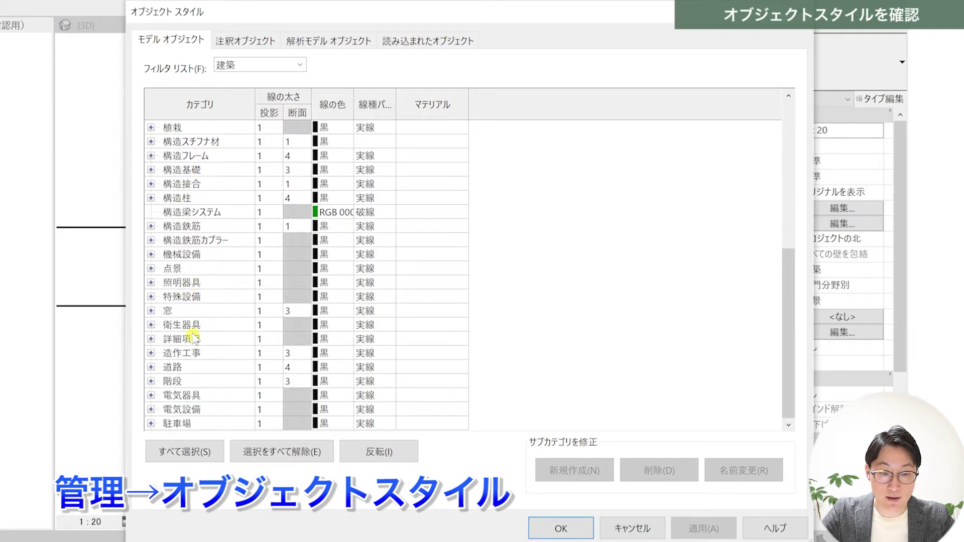
click(150, 311)
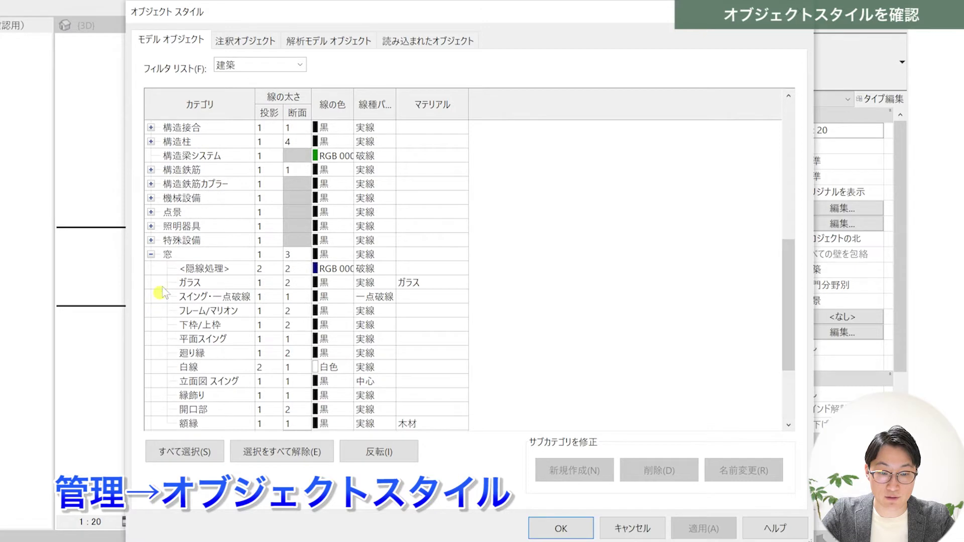
scroll(167, 267, down, 1)
scroll(171, 265, down, 1)
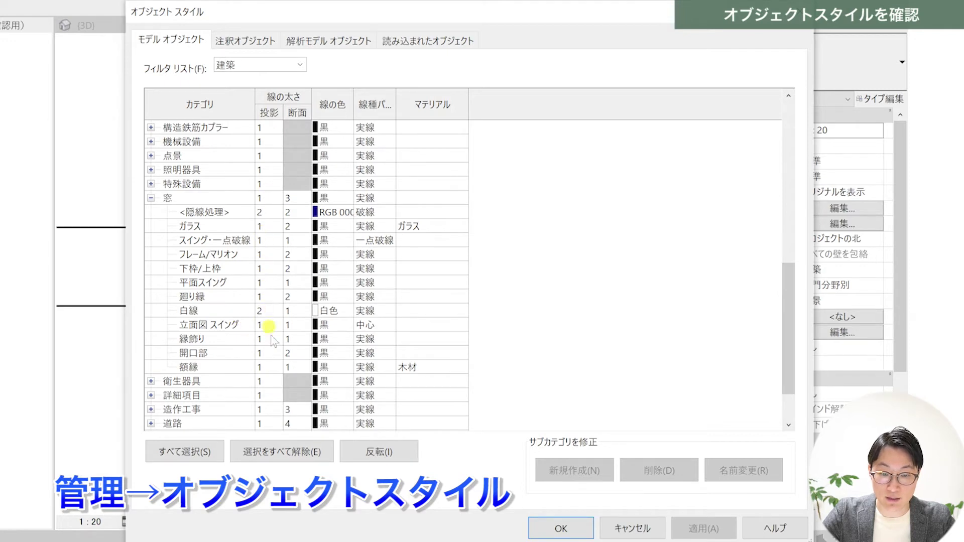
click(269, 226)
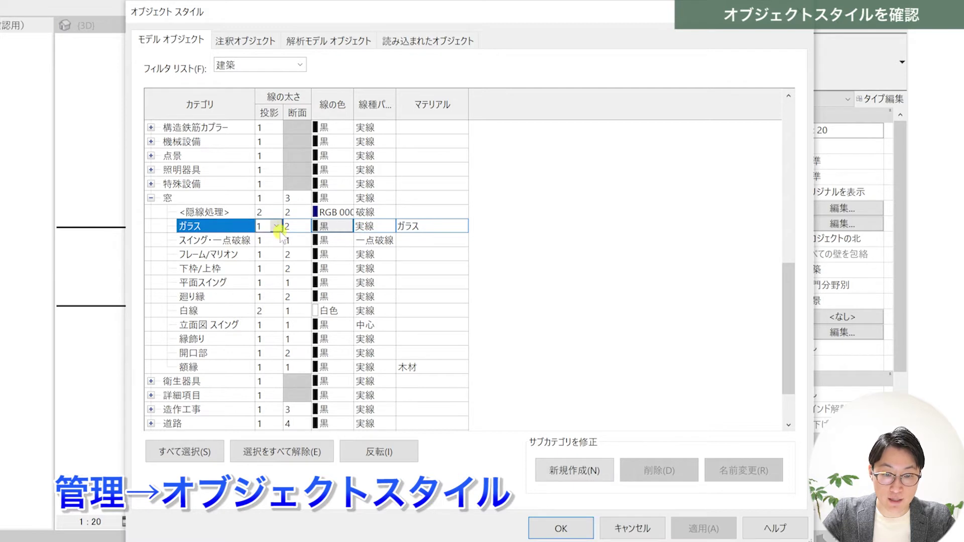
click(276, 227)
click(276, 227)
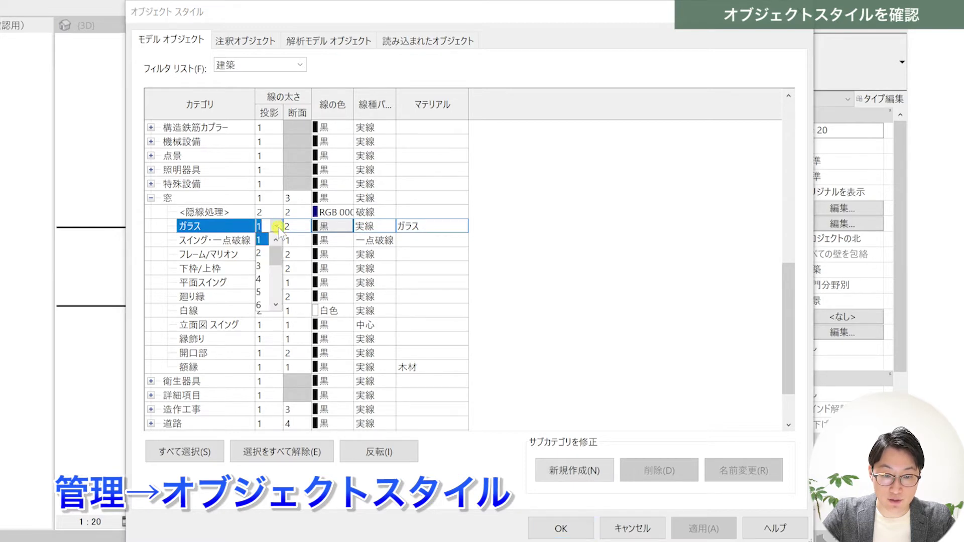
drag(276, 251, 276, 283)
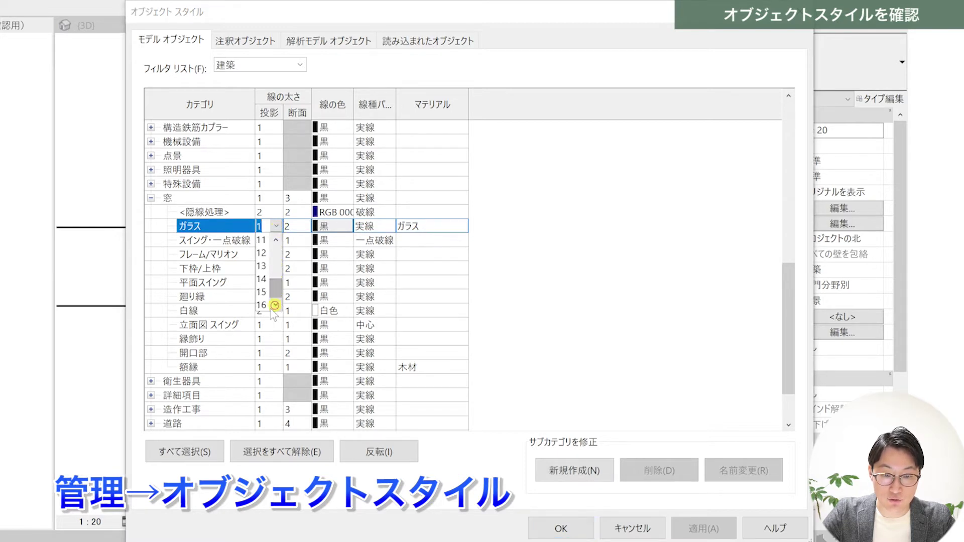
click(278, 293)
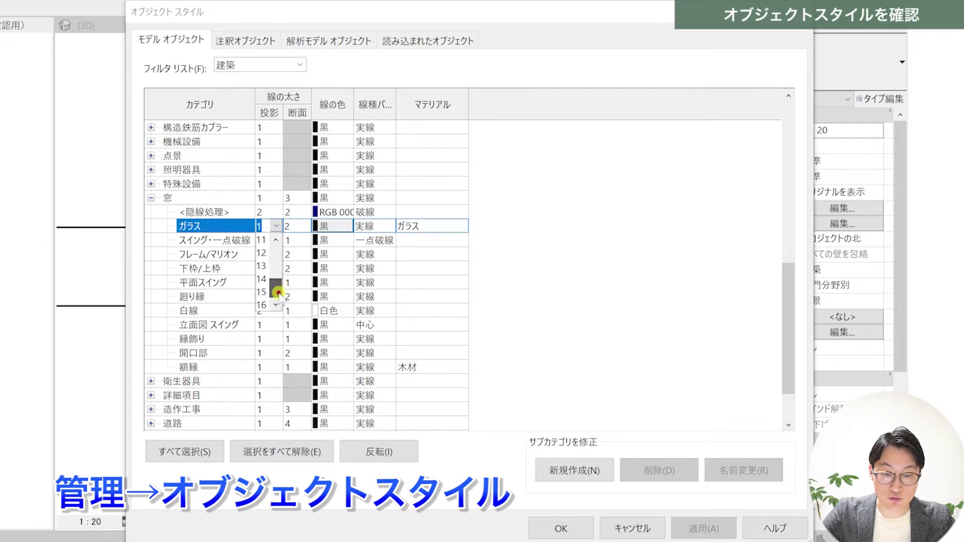
drag(280, 299, 276, 248)
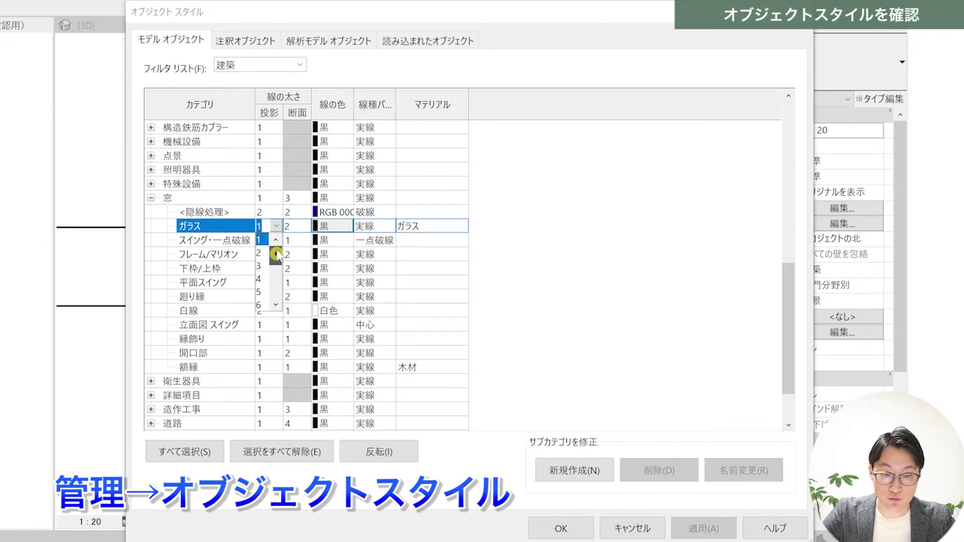
click(271, 227)
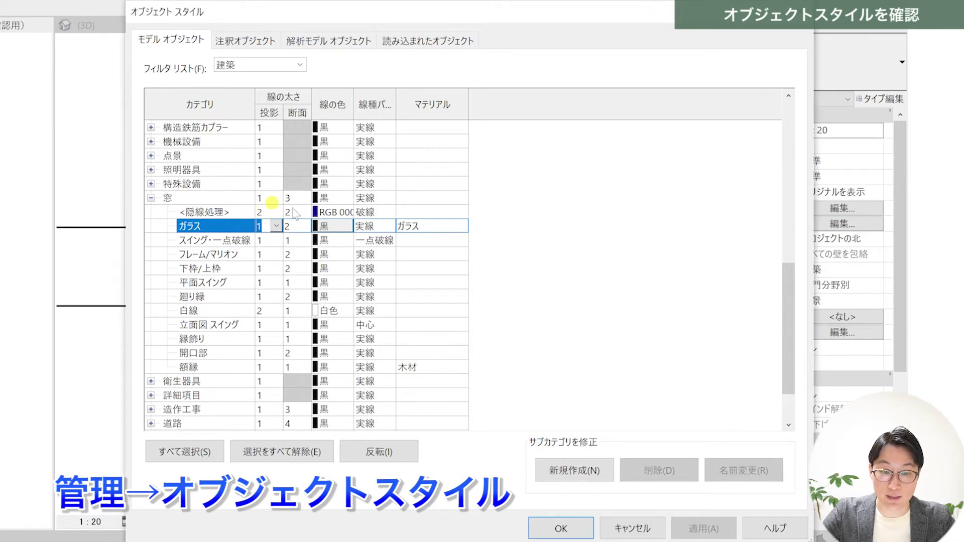
click(503, 253)
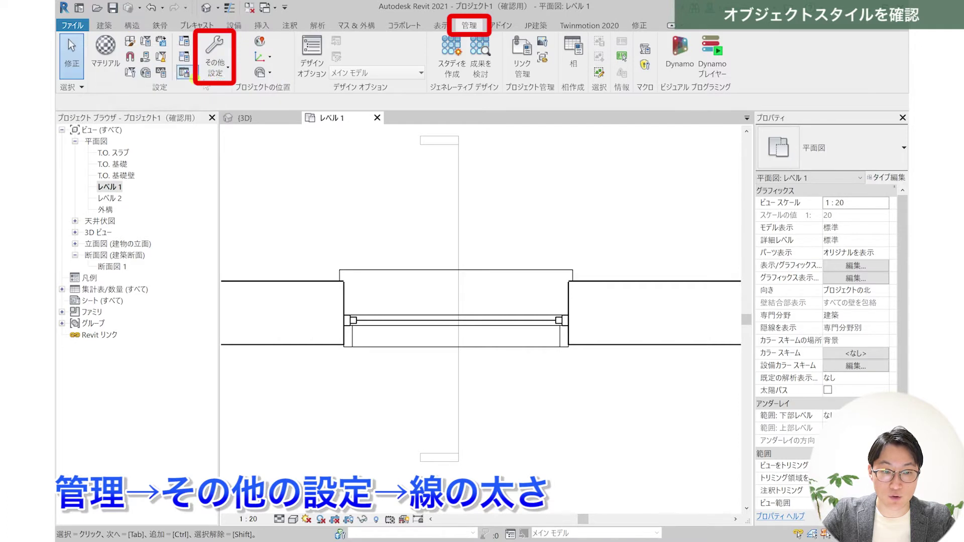
click(215, 65)
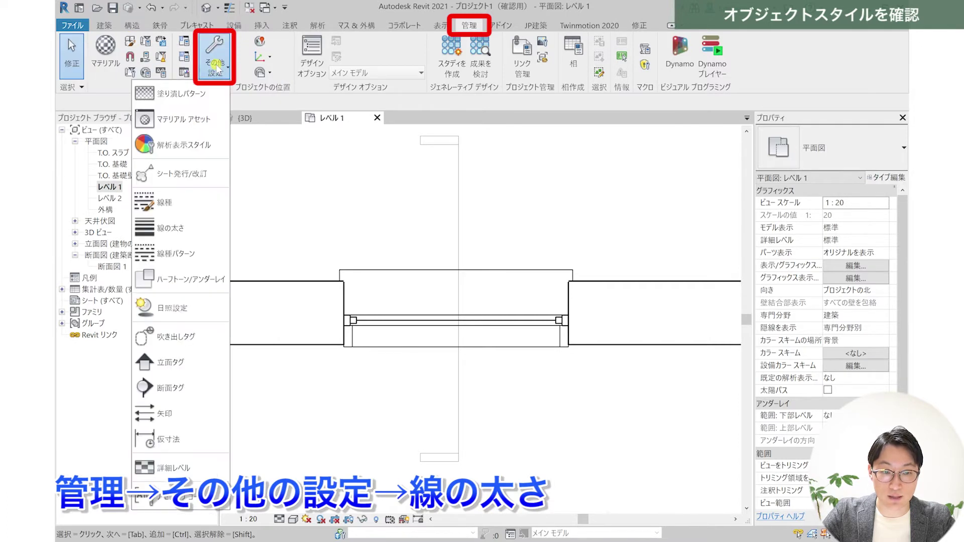
click(190, 231)
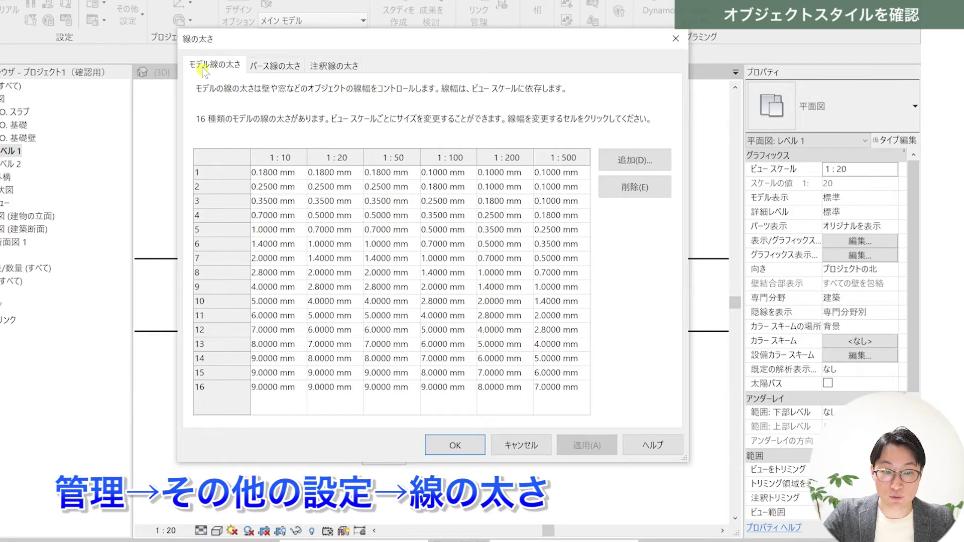
click(269, 186)
click(264, 201)
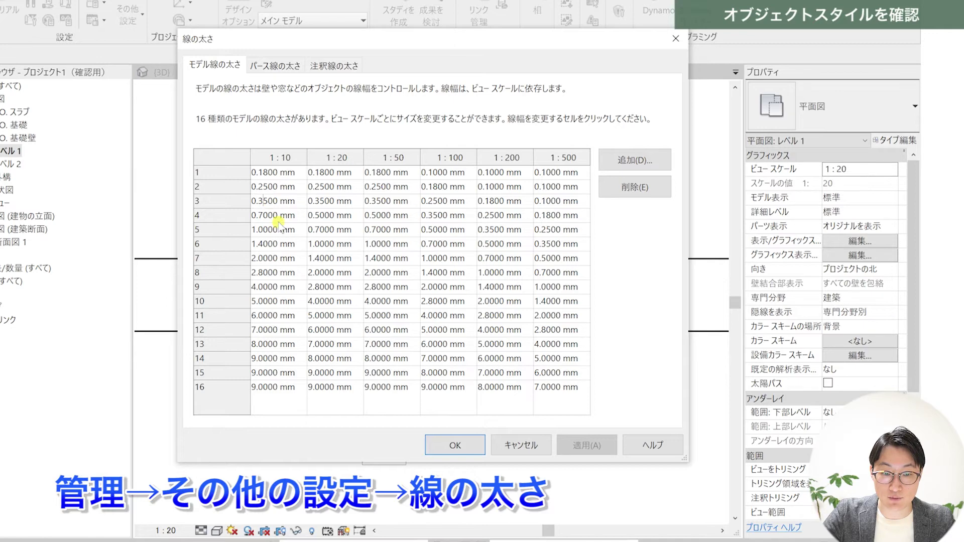
click(279, 216)
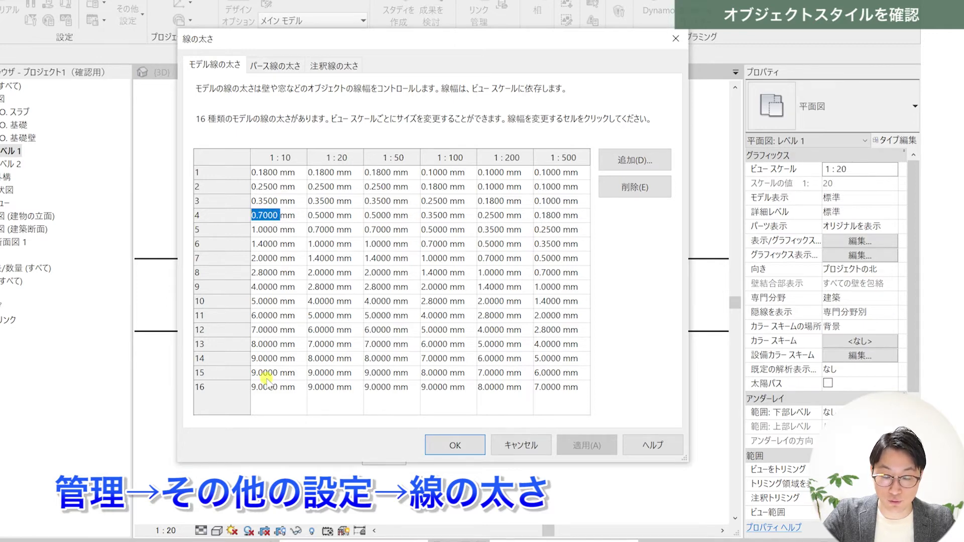
click(522, 445)
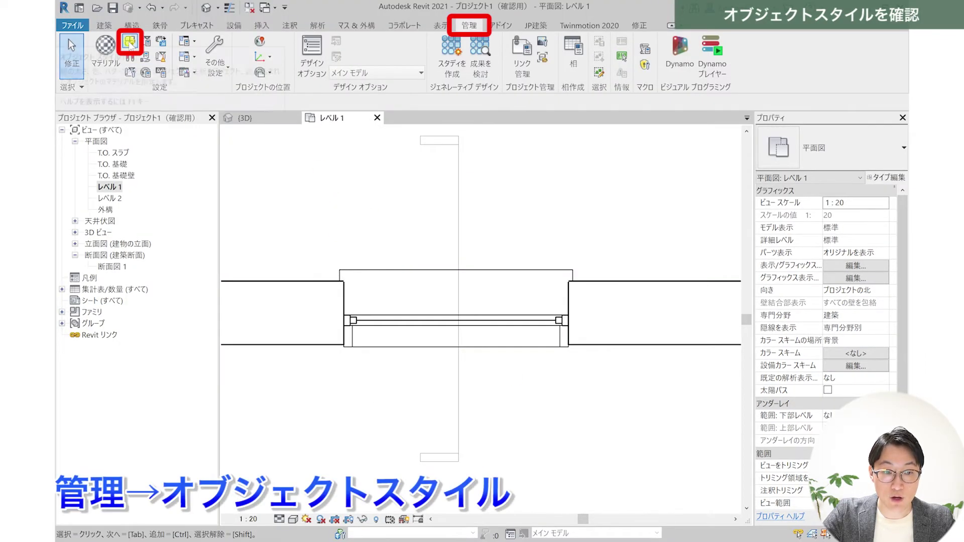
- Open Object Styles and check the 家具 projection line weight, leaving it at 1
click(129, 42)
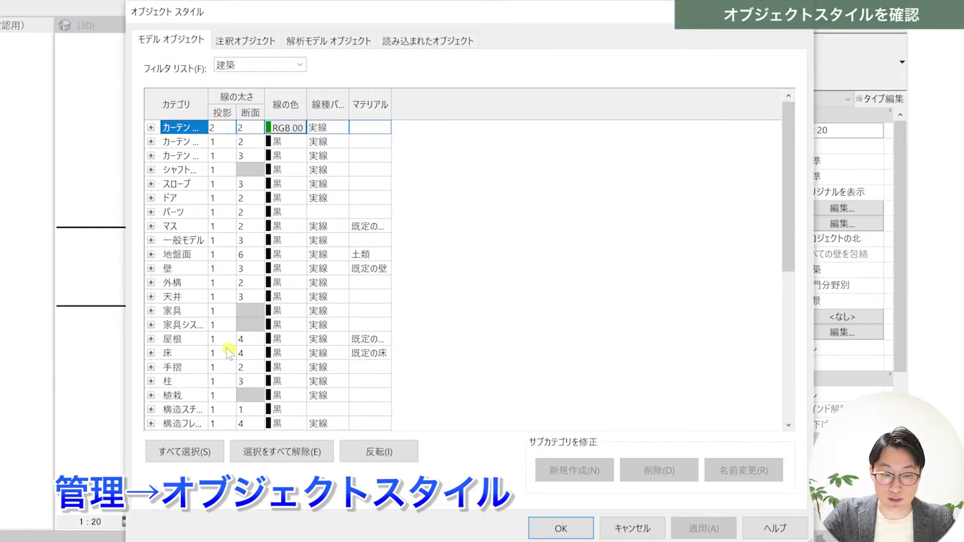
click(220, 313)
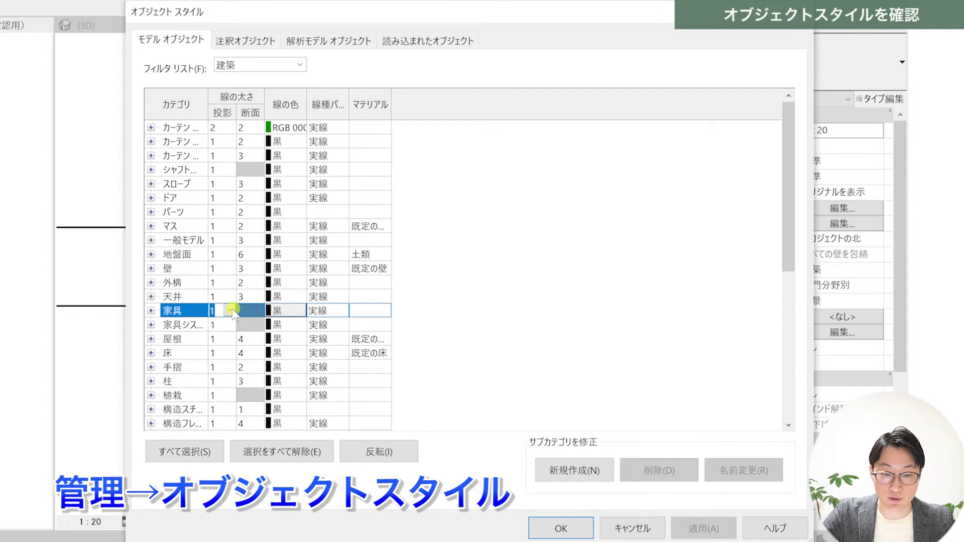
click(232, 311)
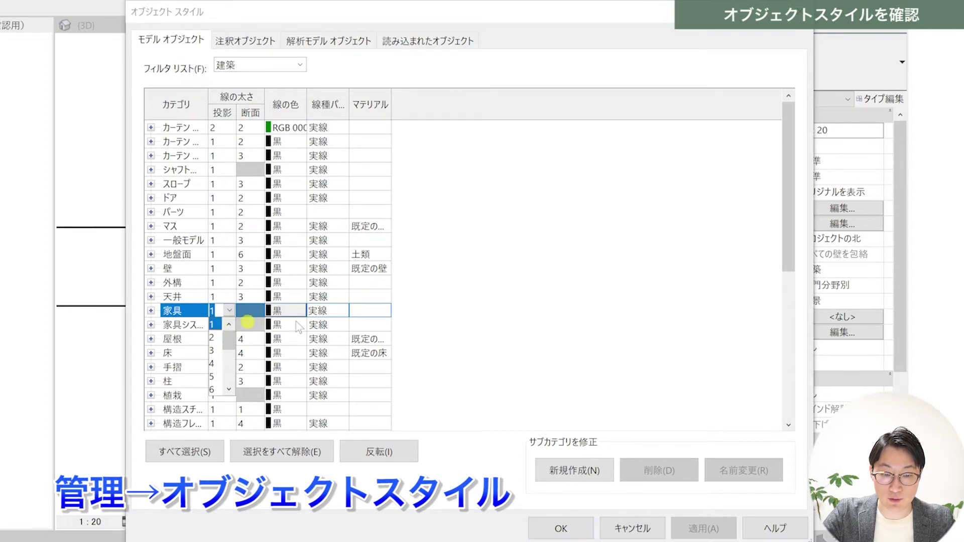
click(216, 325)
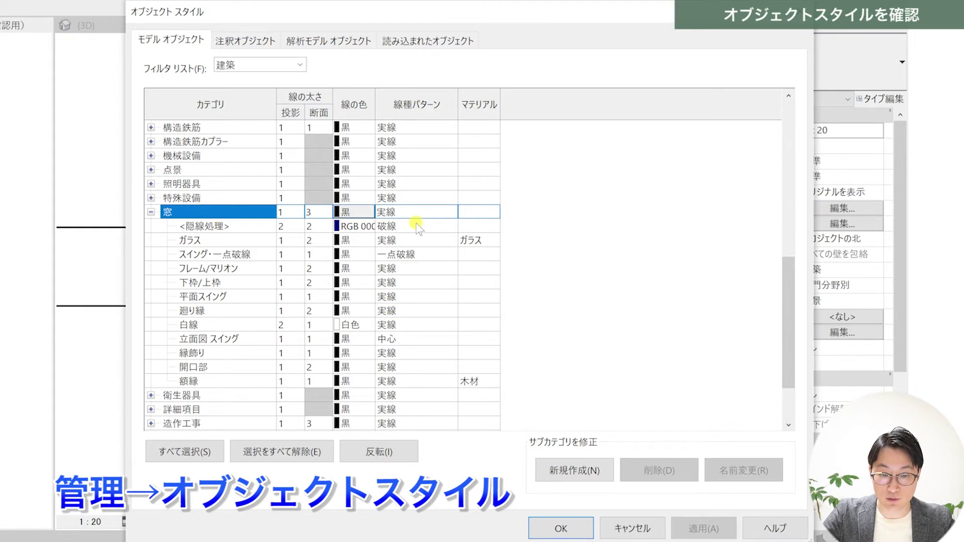
- Review the 窓 subcategories' line patterns, keeping フレーム/マリオン at 実線, and close without saving
click(406, 209)
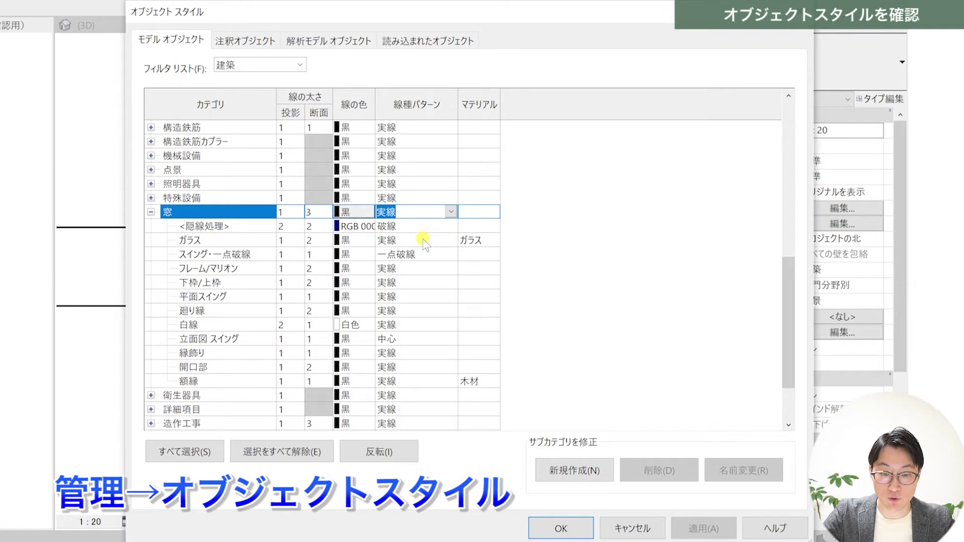
click(432, 255)
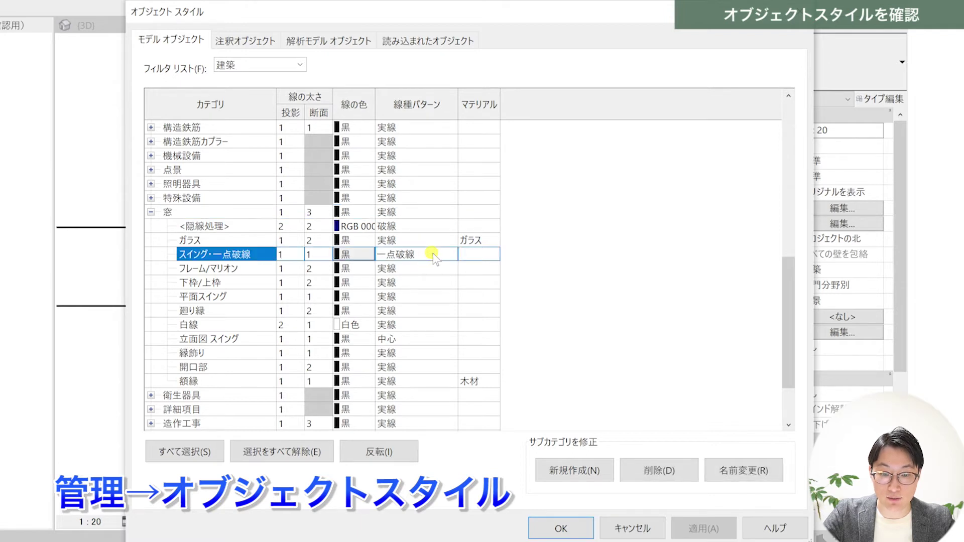
click(408, 341)
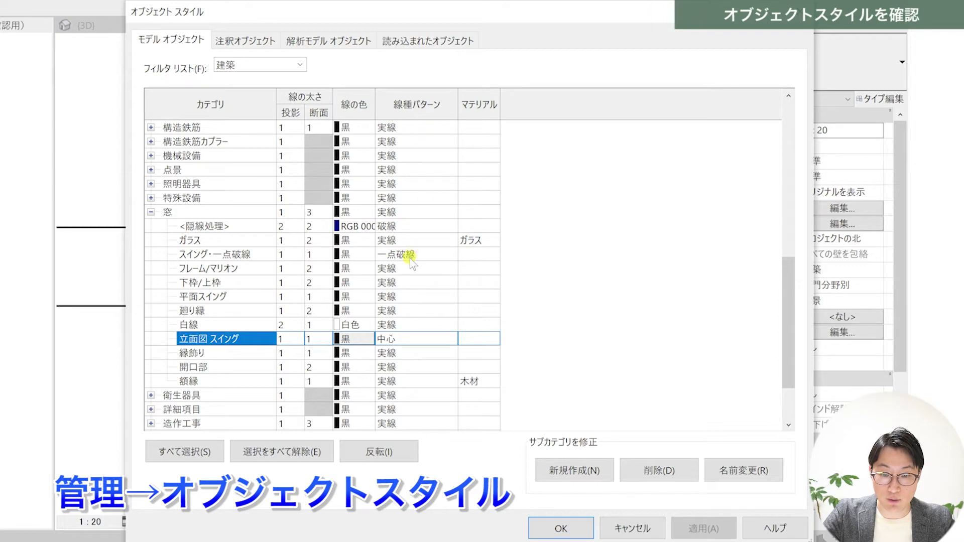
click(437, 271)
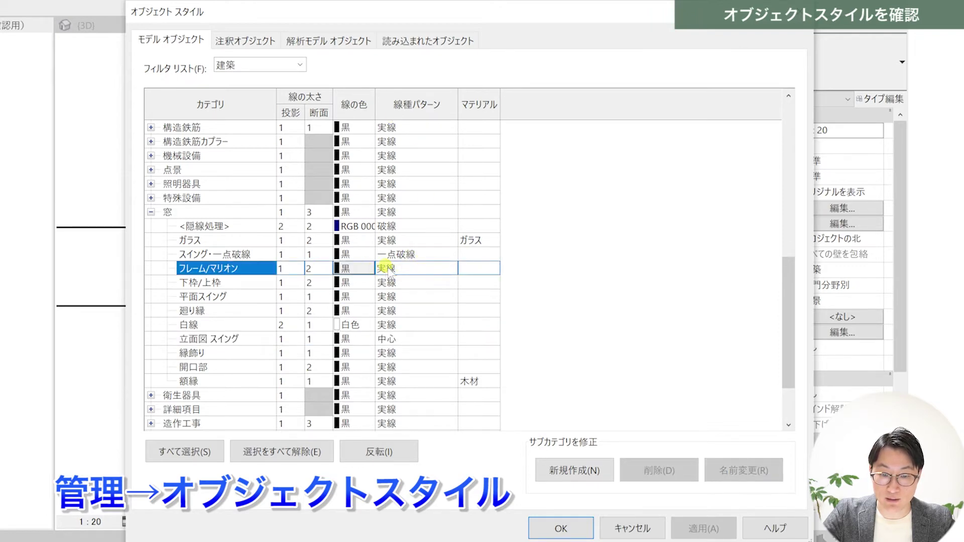
click(437, 267)
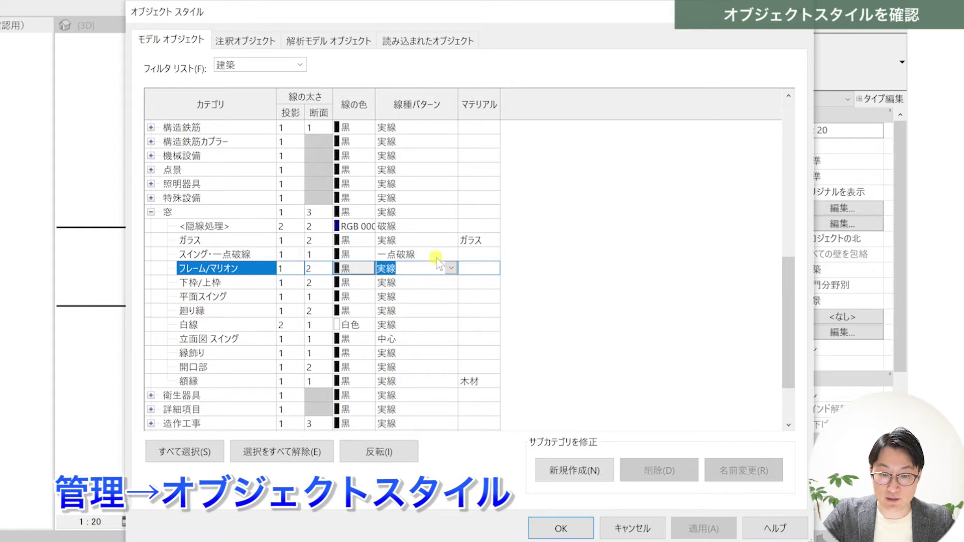
click(451, 268)
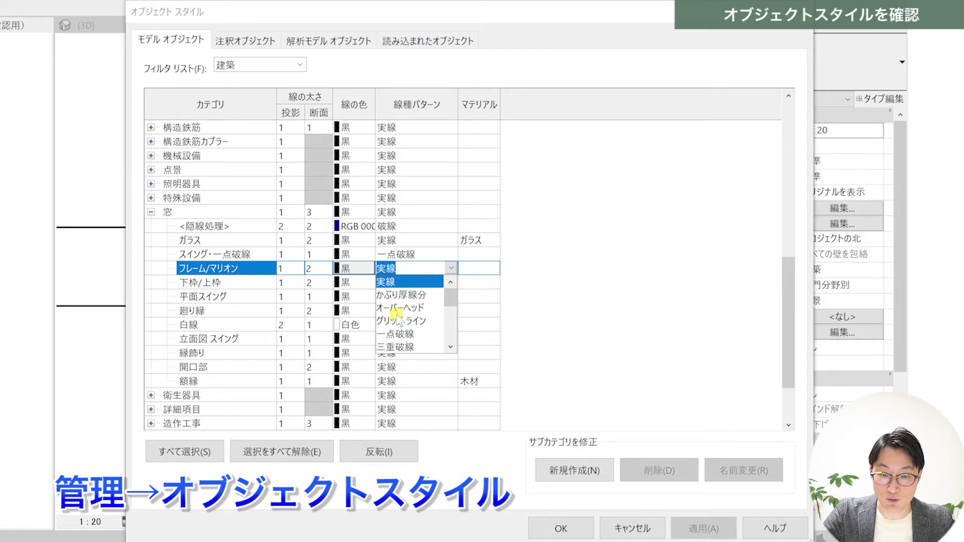
mouse_move(449, 299)
mouse_down()
mouse_move(448, 336)
mouse_move(448, 298)
mouse_up()
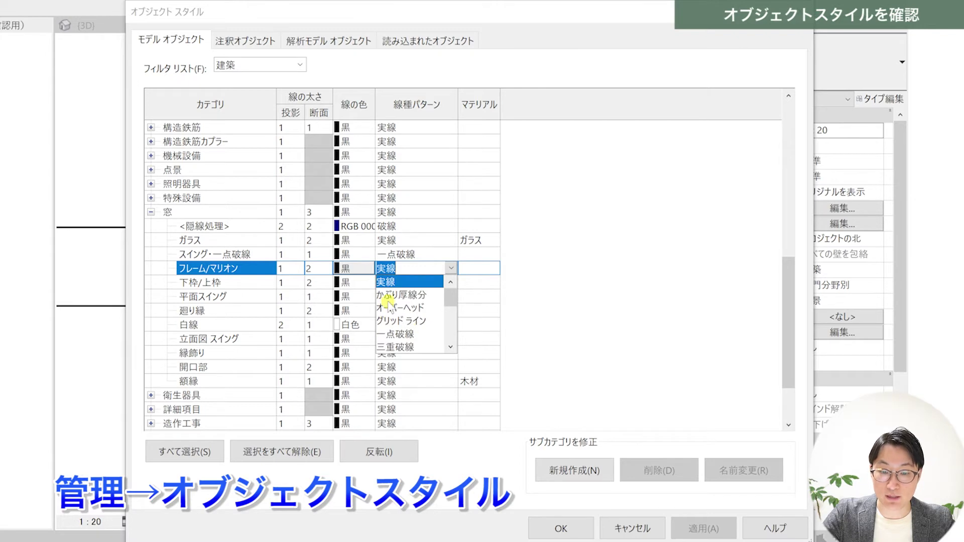
click(556, 285)
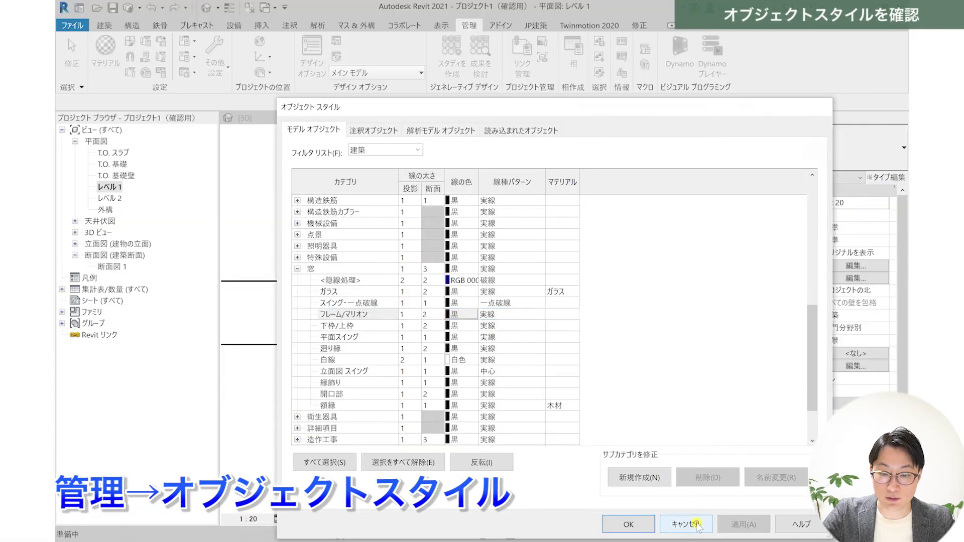
click(647, 528)
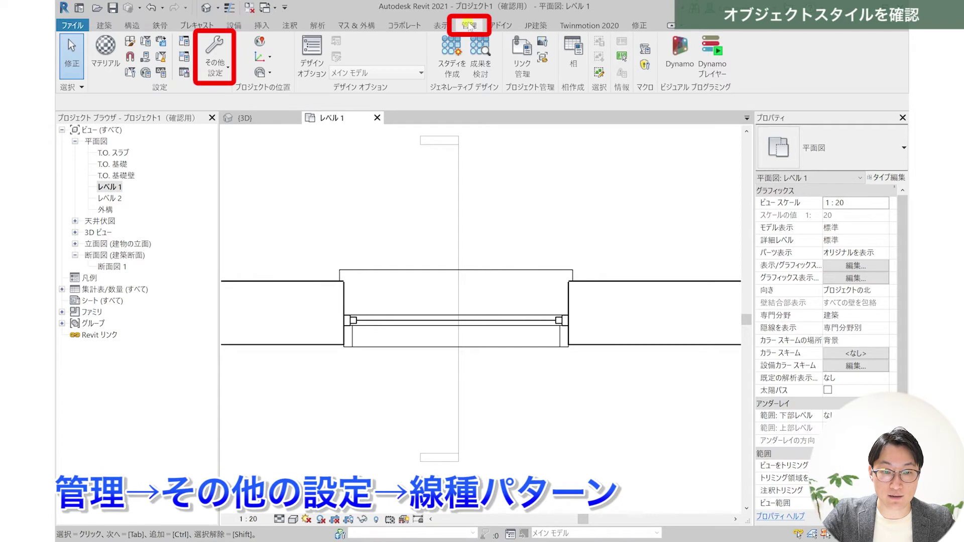
- Open the Line Patterns list, browse オーバーヘッド and 一点破線, and start a new pattern
click(220, 73)
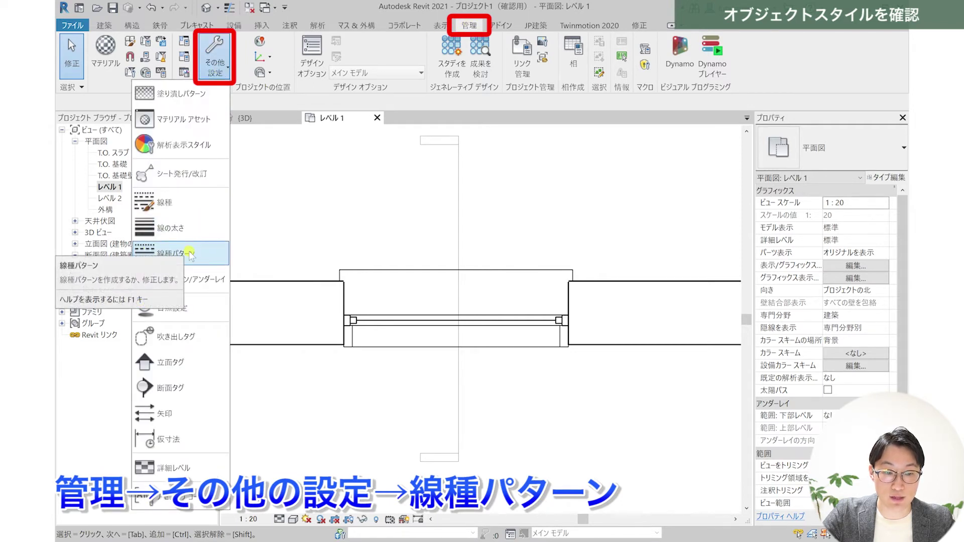
click(202, 256)
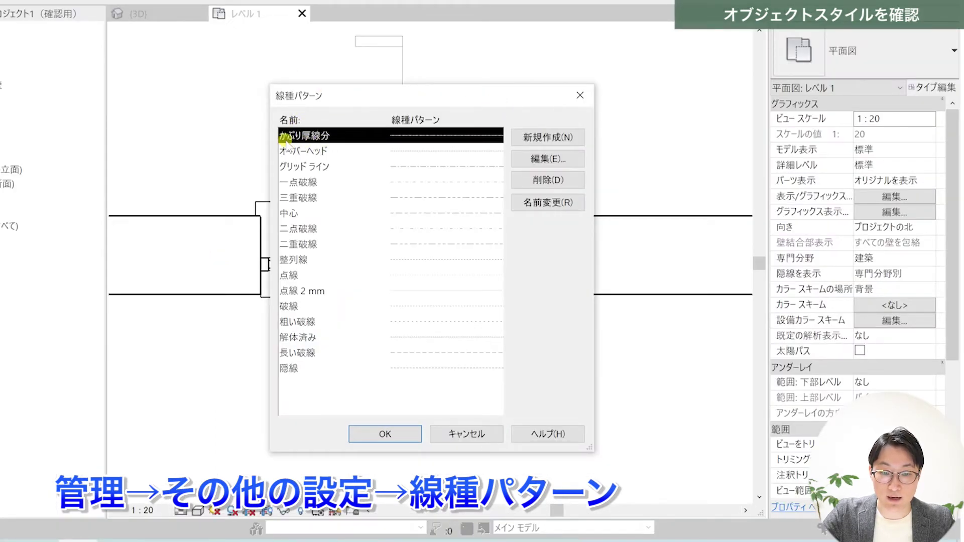
click(317, 151)
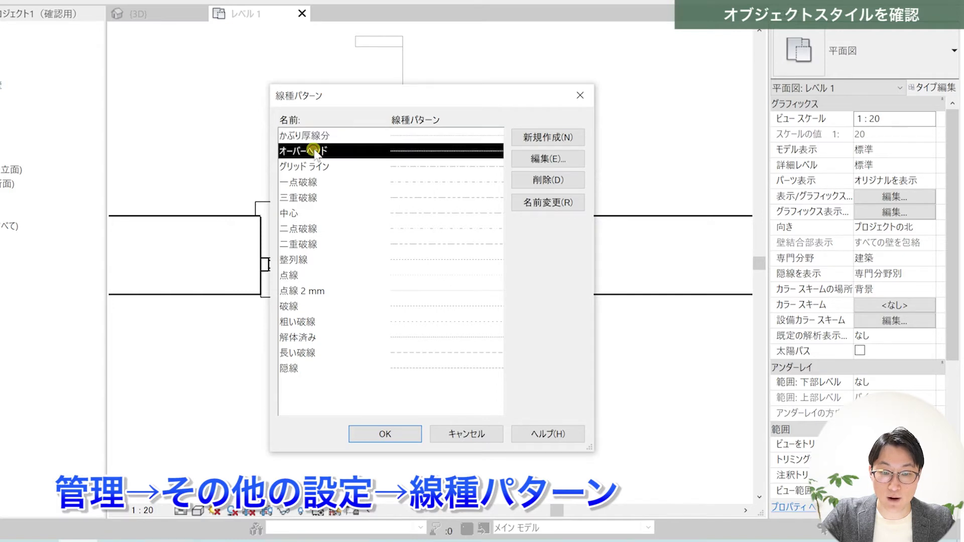
click(337, 188)
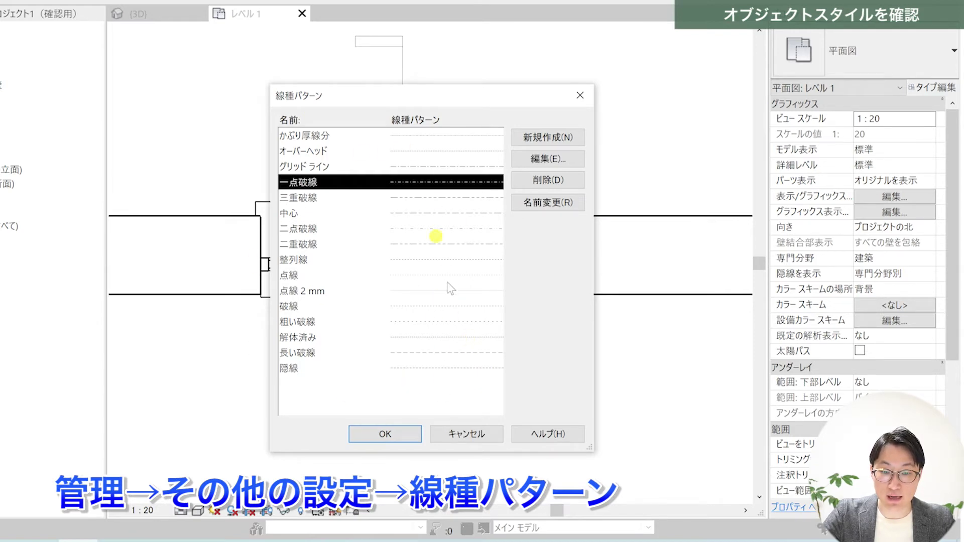
click(559, 140)
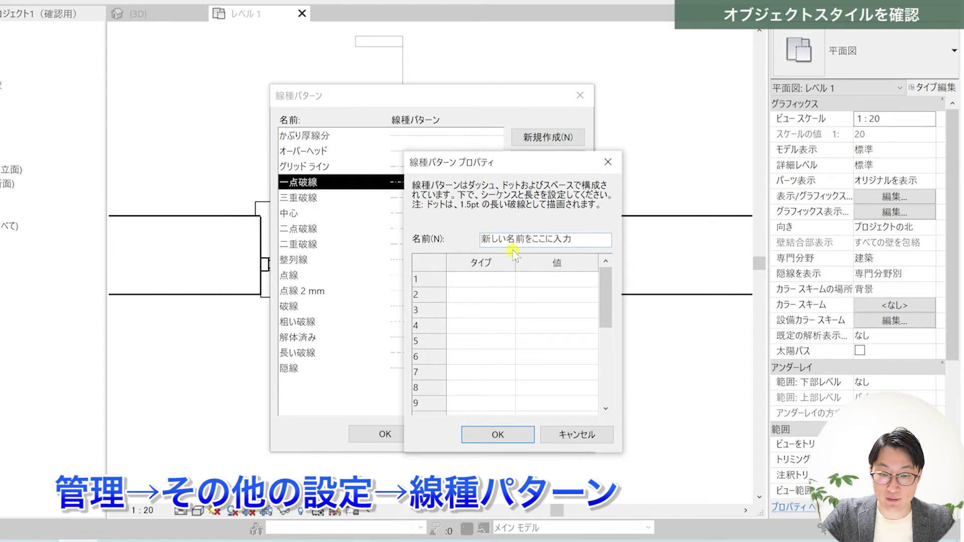
- Inspect the new pattern's segment type and length fields, then cancel without creating it
click(490, 279)
click(509, 279)
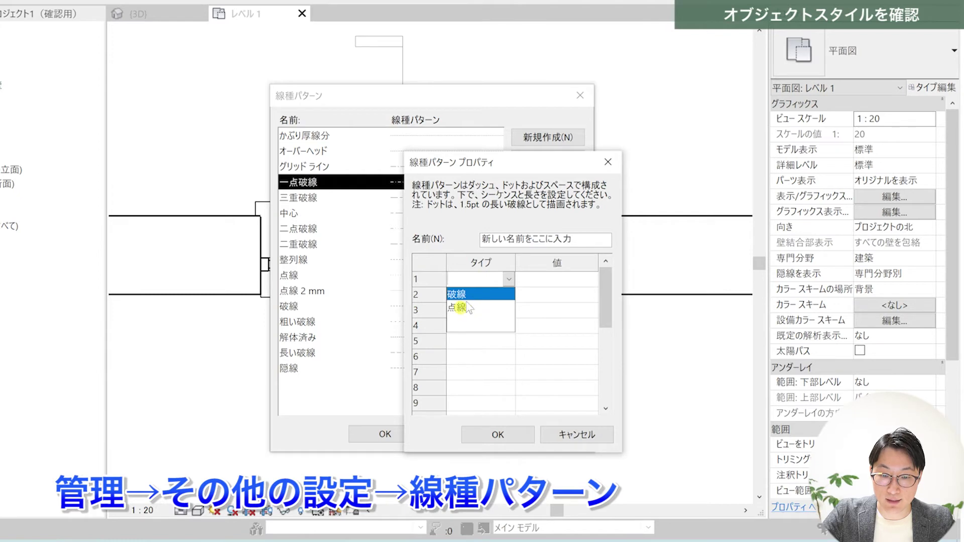
click(456, 276)
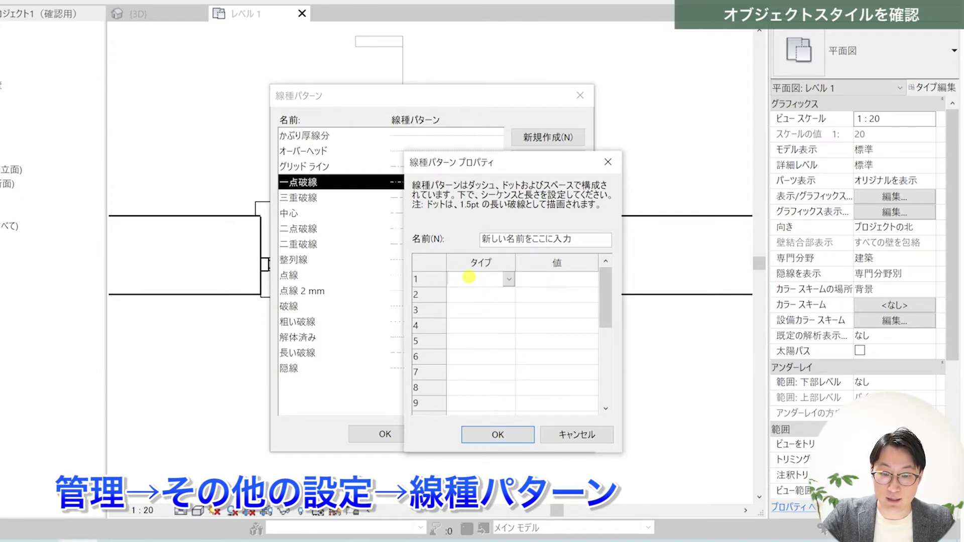
click(557, 283)
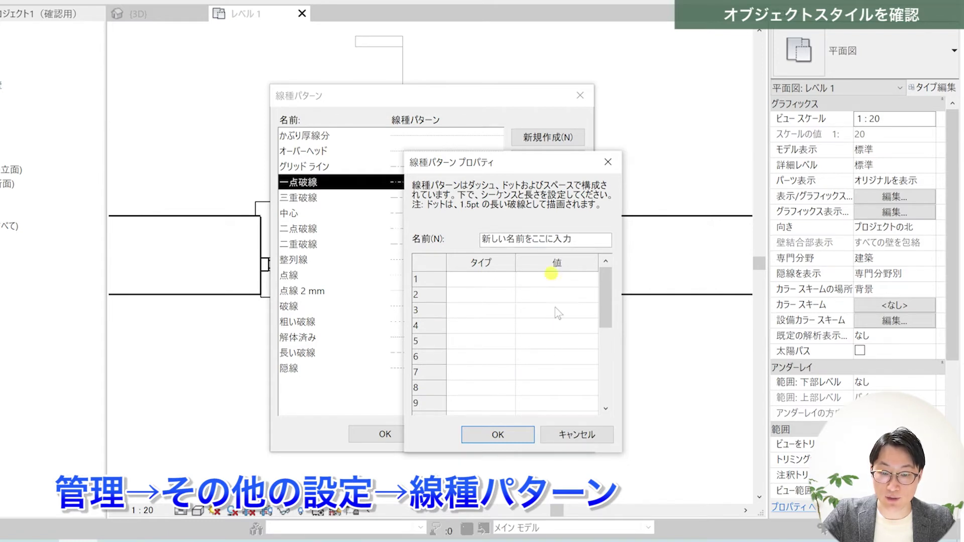
click(561, 435)
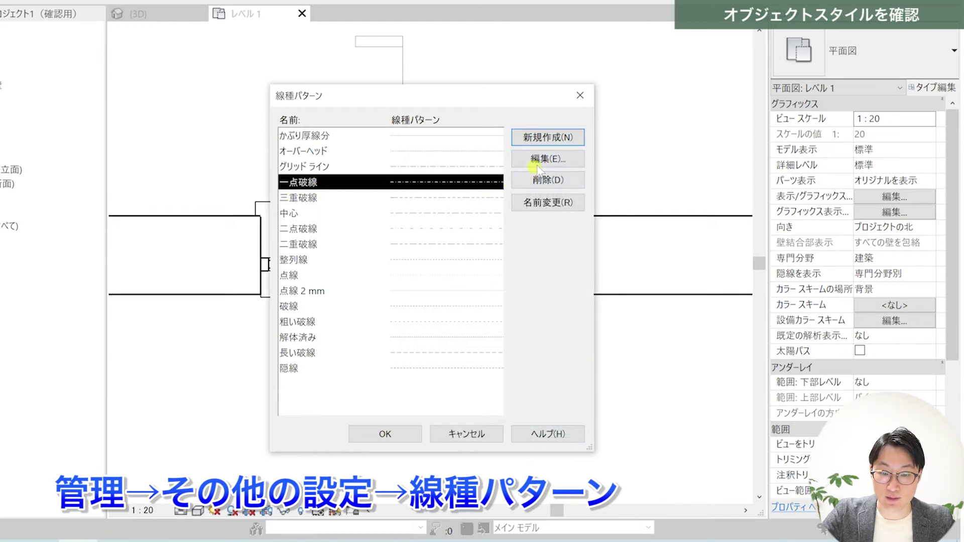
click(564, 158)
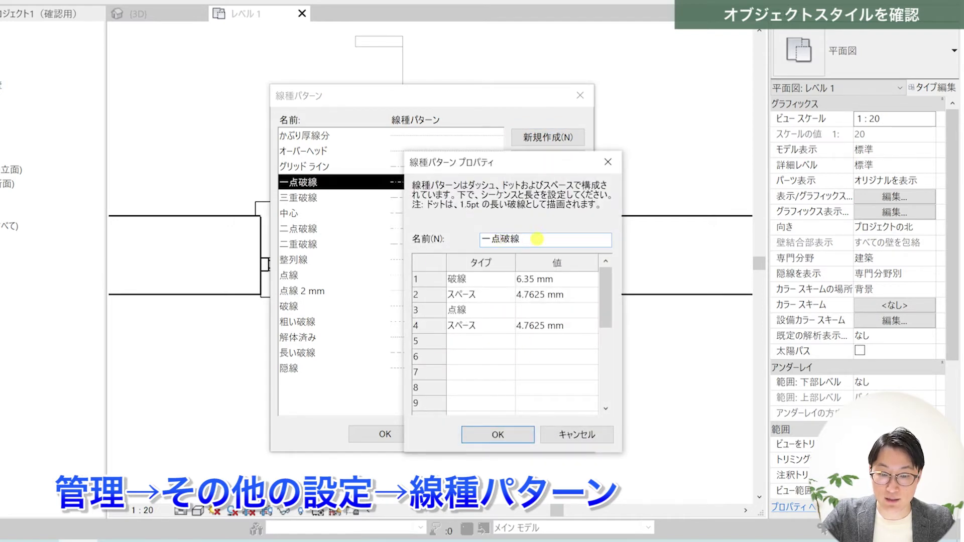
click(480, 281)
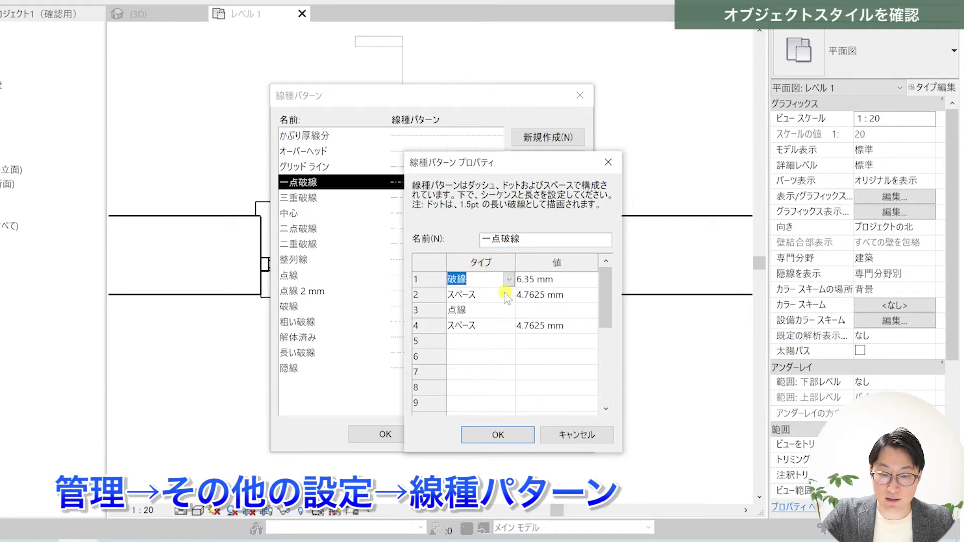
click(495, 295)
click(493, 311)
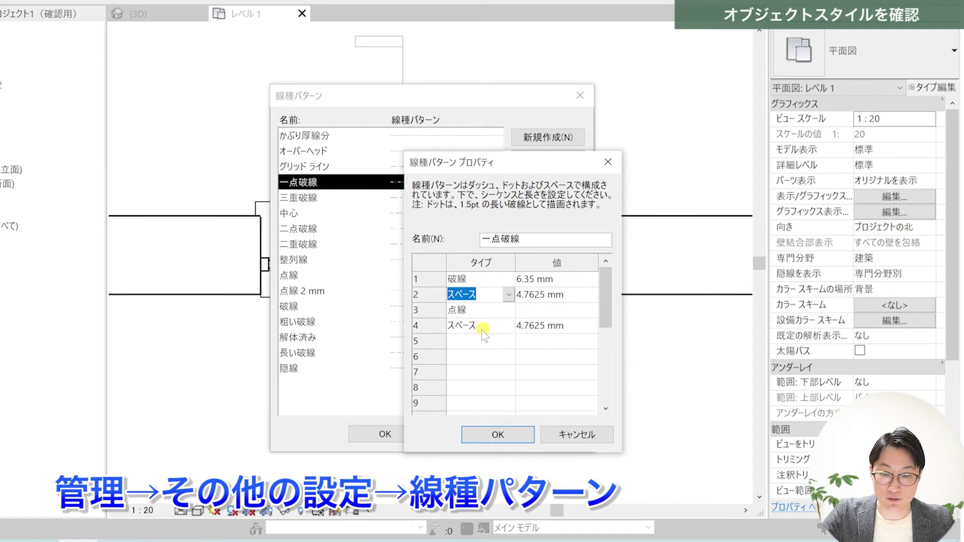
click(485, 279)
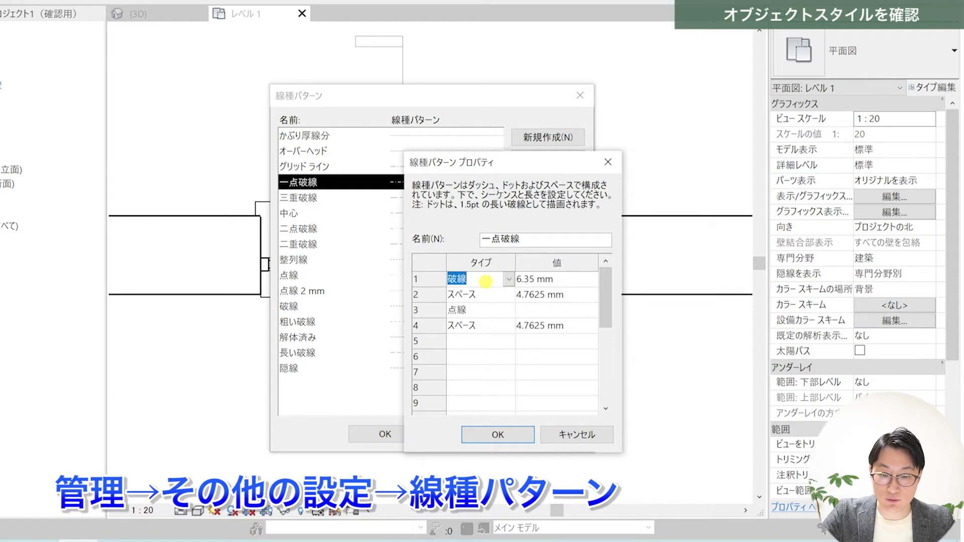
click(566, 283)
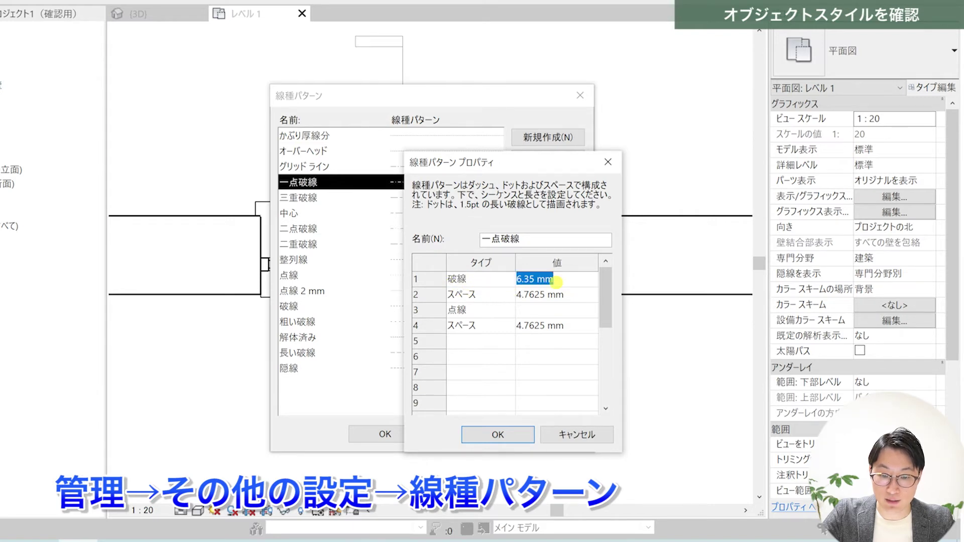
click(490, 296)
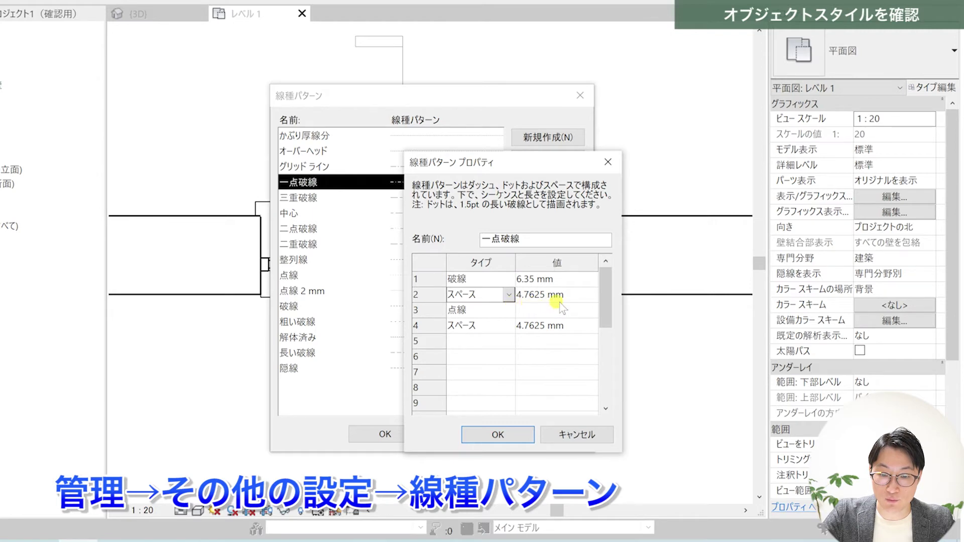
click(507, 311)
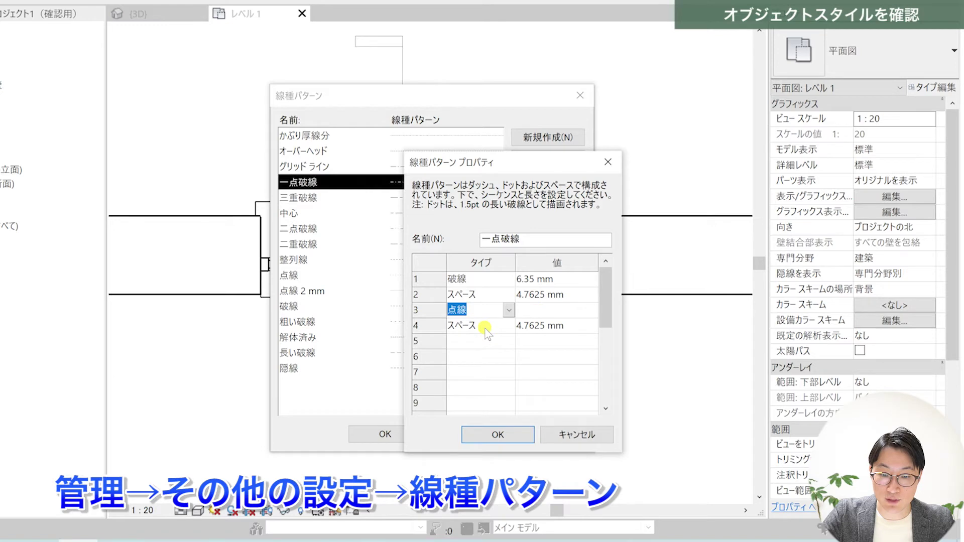
click(511, 326)
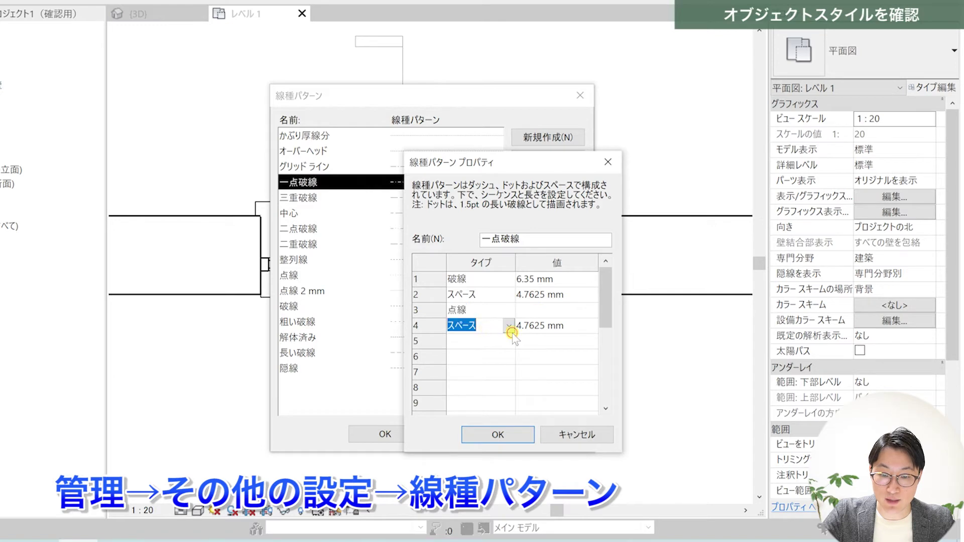
click(576, 327)
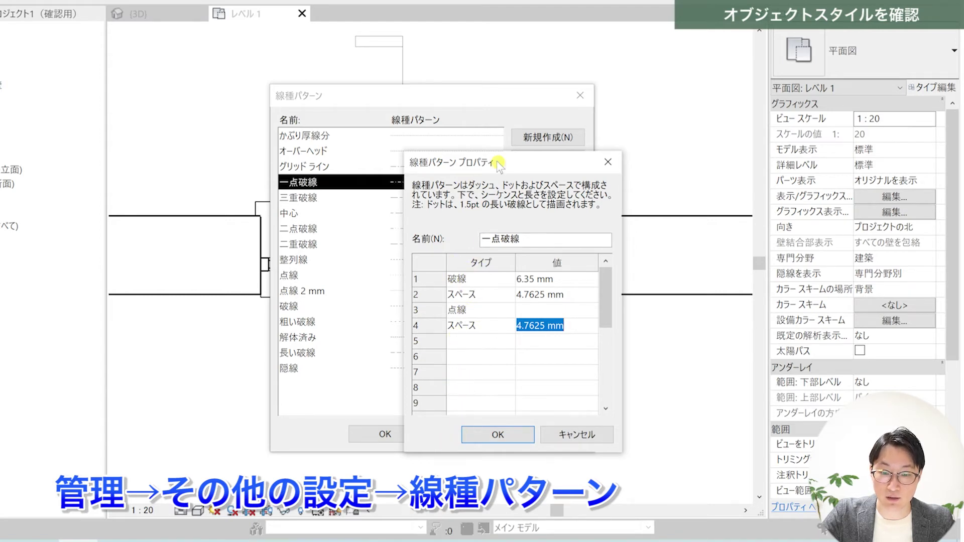
drag(515, 162, 672, 159)
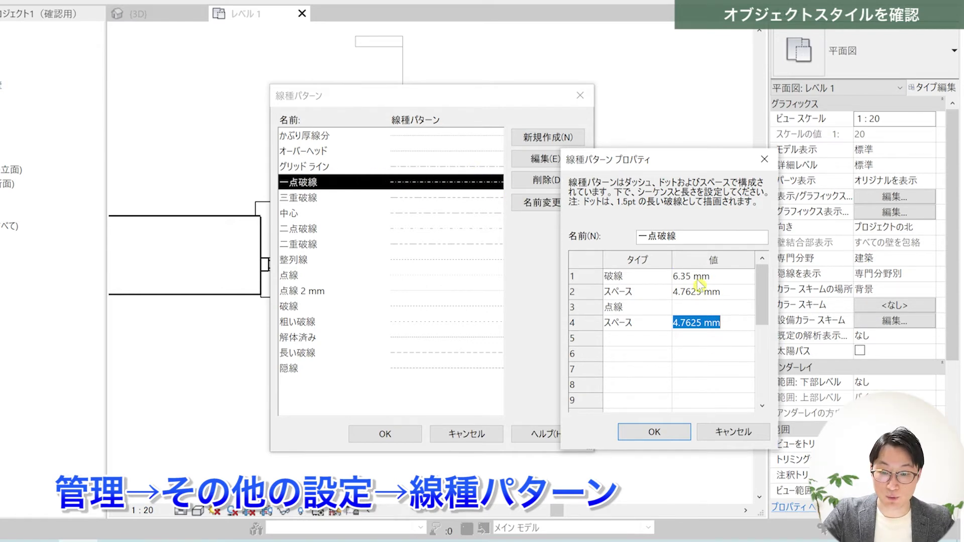
click(764, 159)
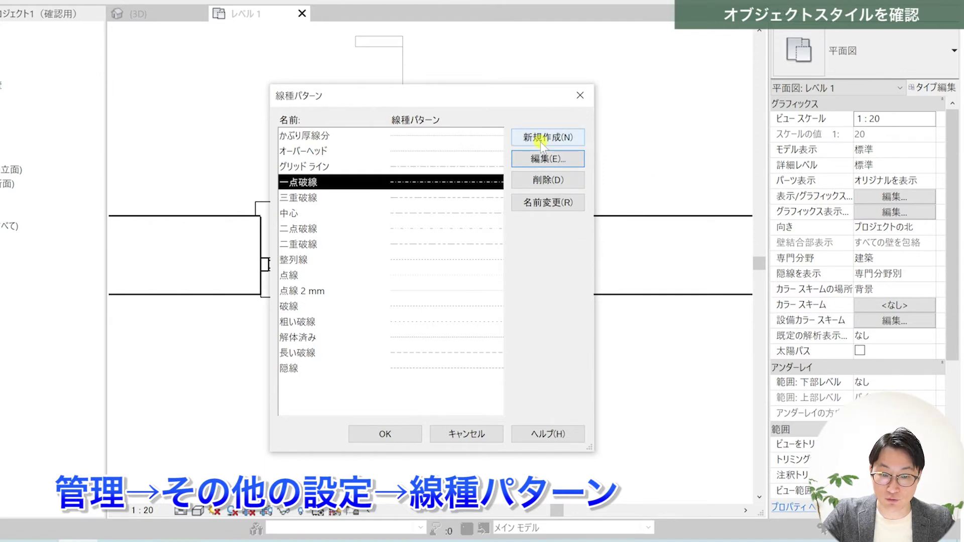
- Open the 三重破線 pattern definition and inspect its first segment's type choices
key(Down)
key(Return)
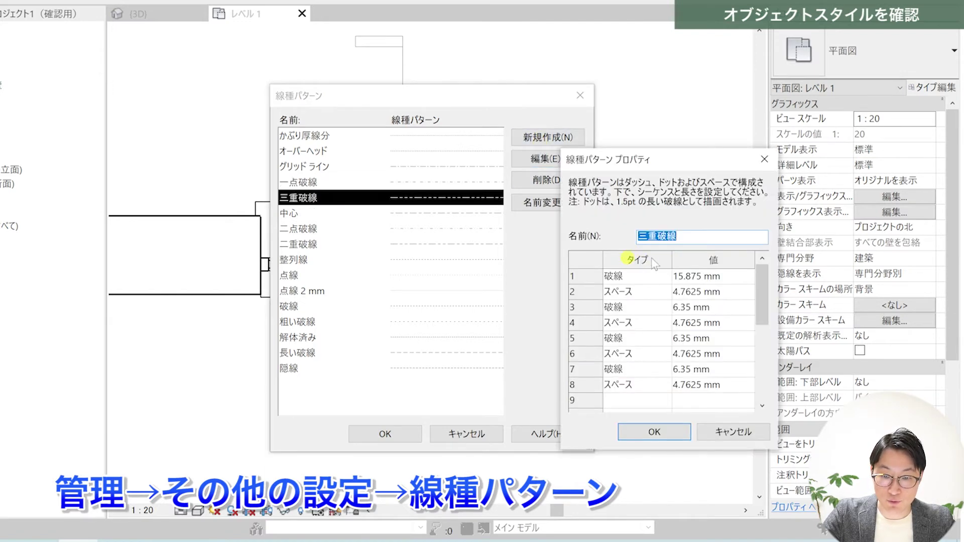
click(655, 277)
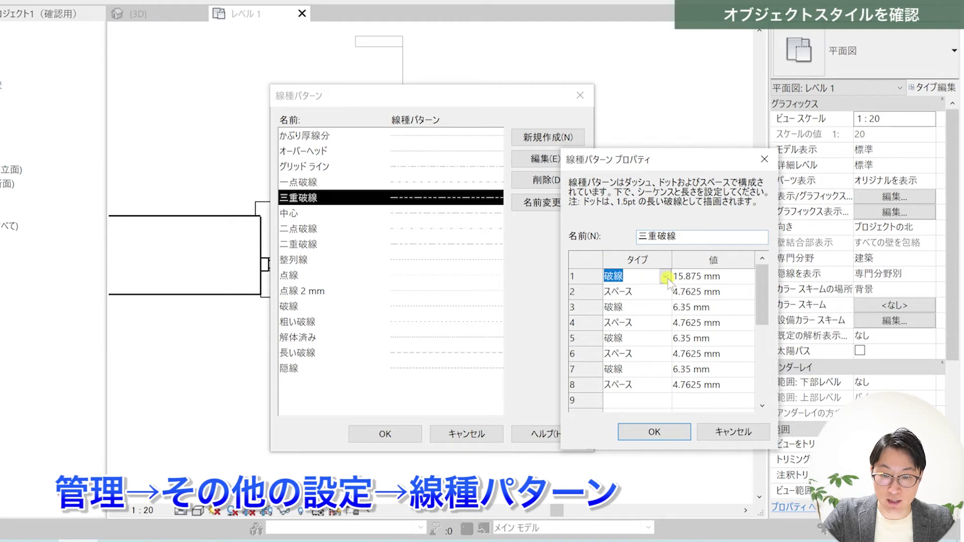
click(666, 277)
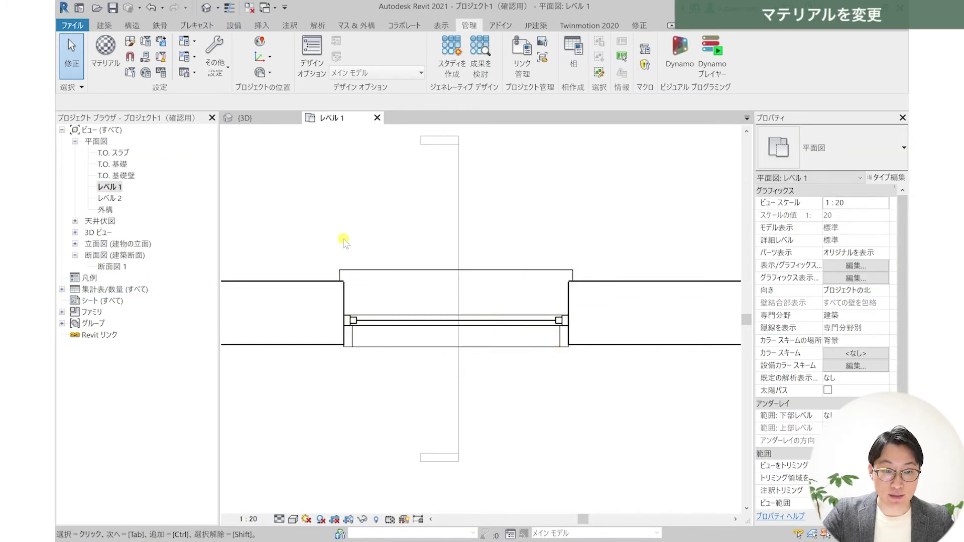
- Switch to the {3D} view and zoom in close on the window
click(262, 120)
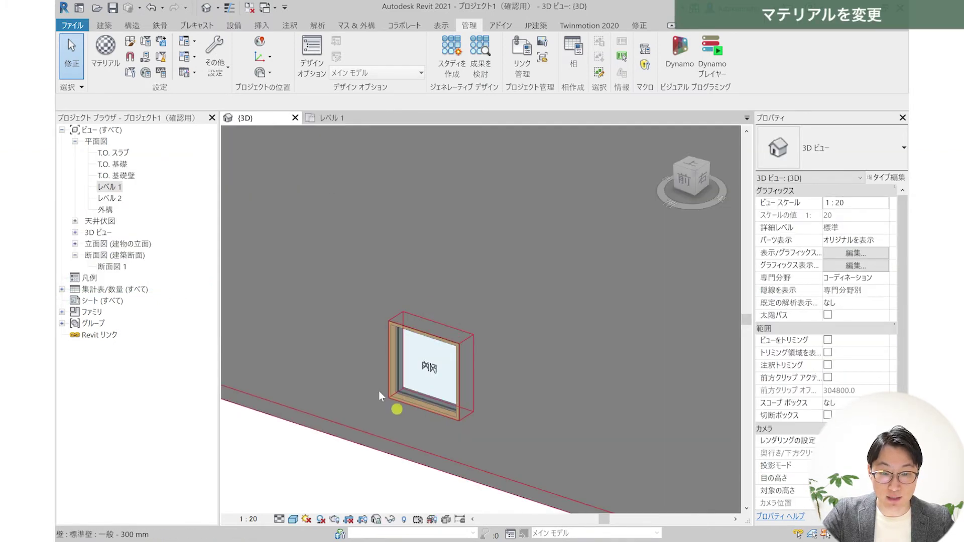
scroll(470, 429, up, 3)
scroll(416, 361, up, 2)
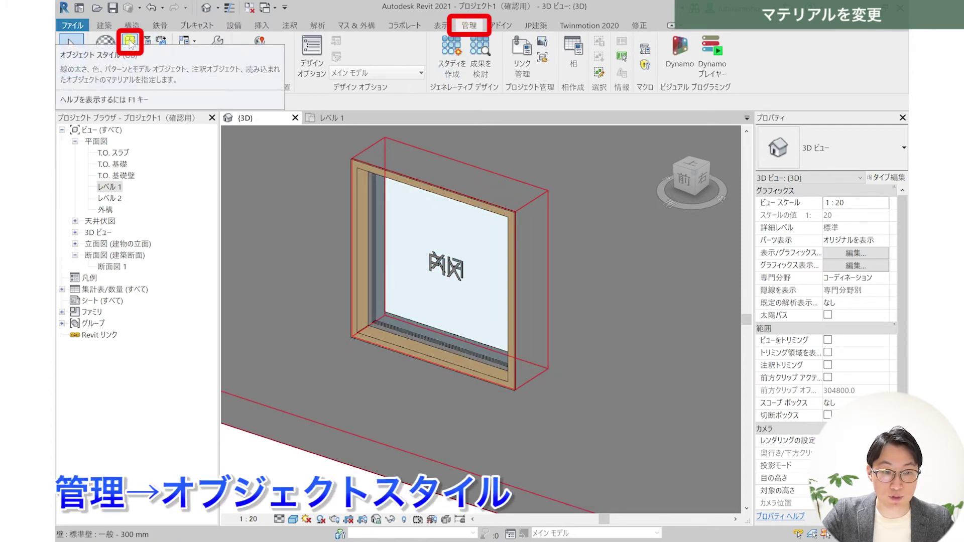
- In Object Styles, open the Material Browser from the フレーム/マリオン Material cell
click(130, 43)
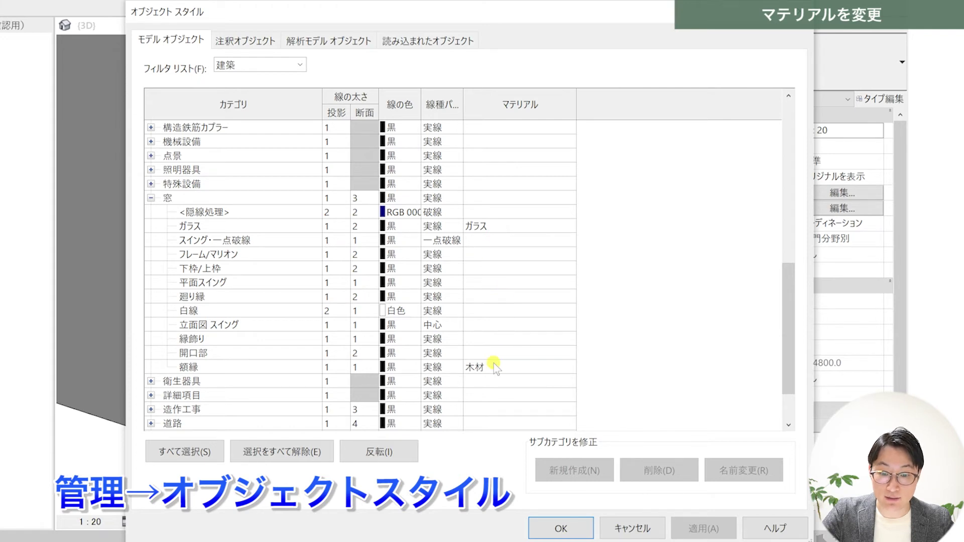
click(499, 255)
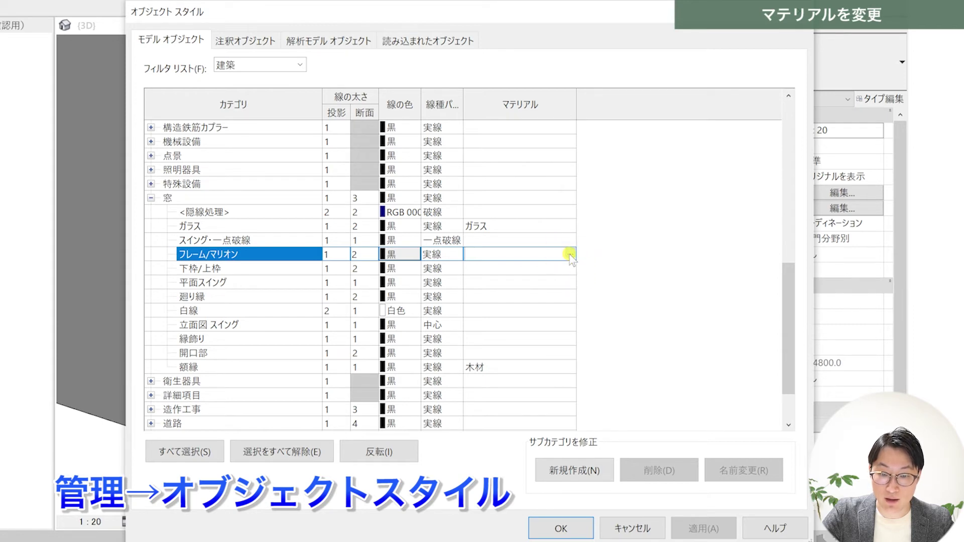
click(569, 255)
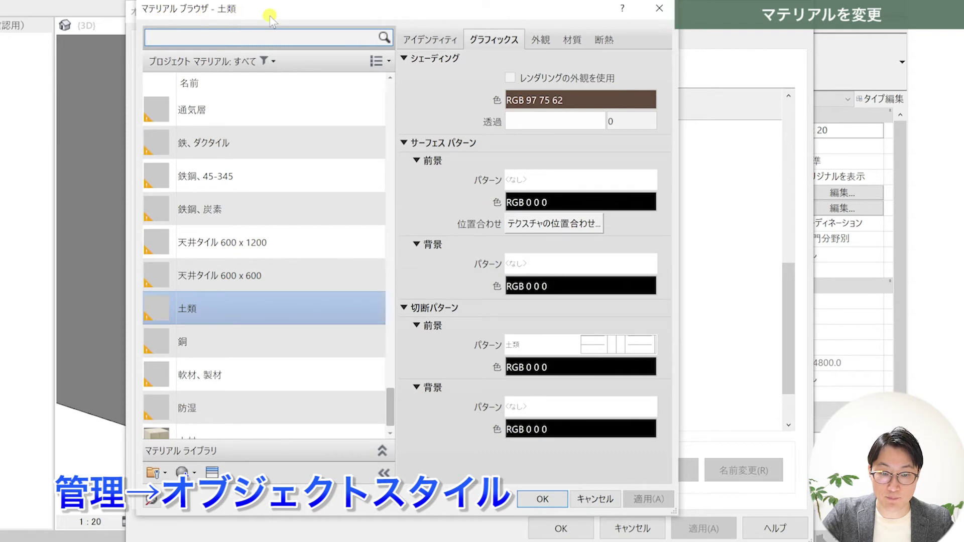
- Pick アルミニウム 1 for the window frame, preview its appearance, then apply and close Object Styles
drag(390, 409, 383, 108)
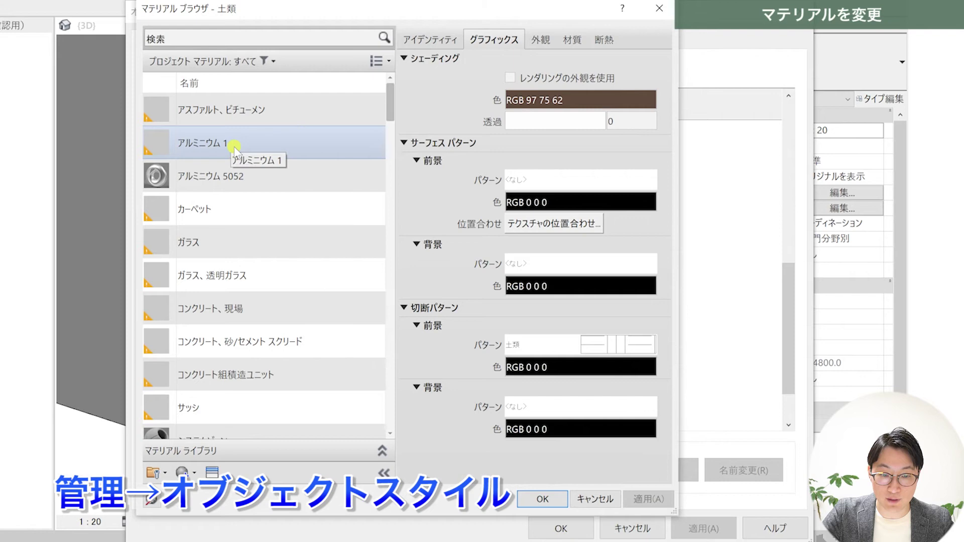
click(342, 132)
click(533, 41)
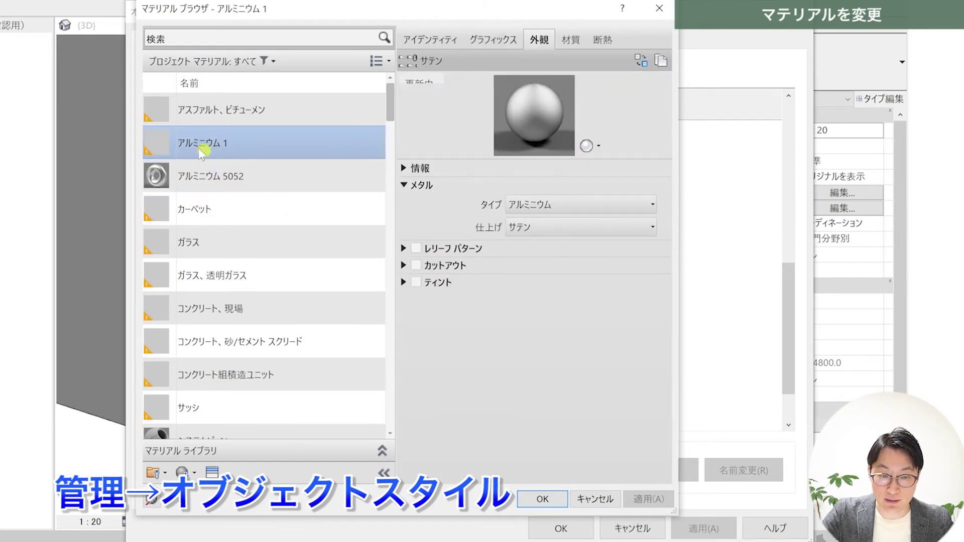
click(495, 45)
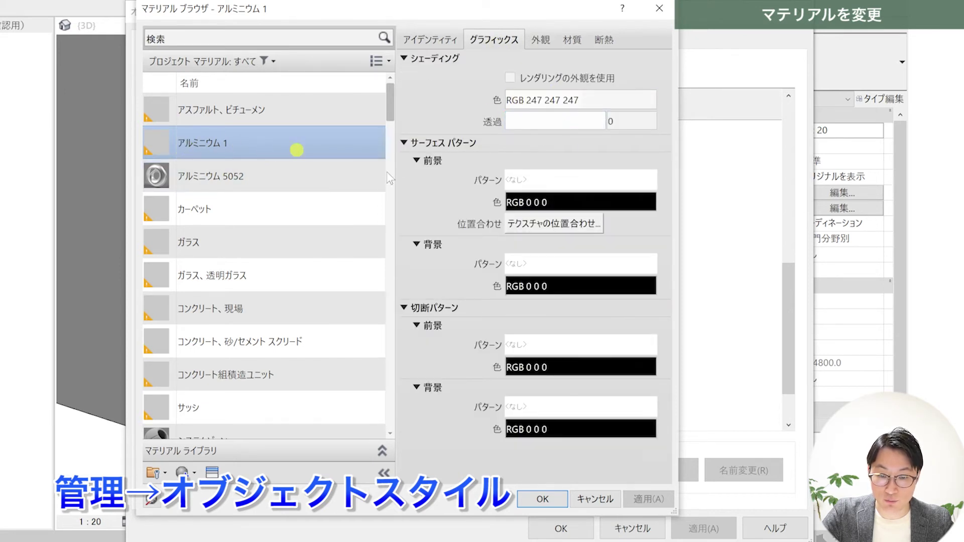
click(543, 499)
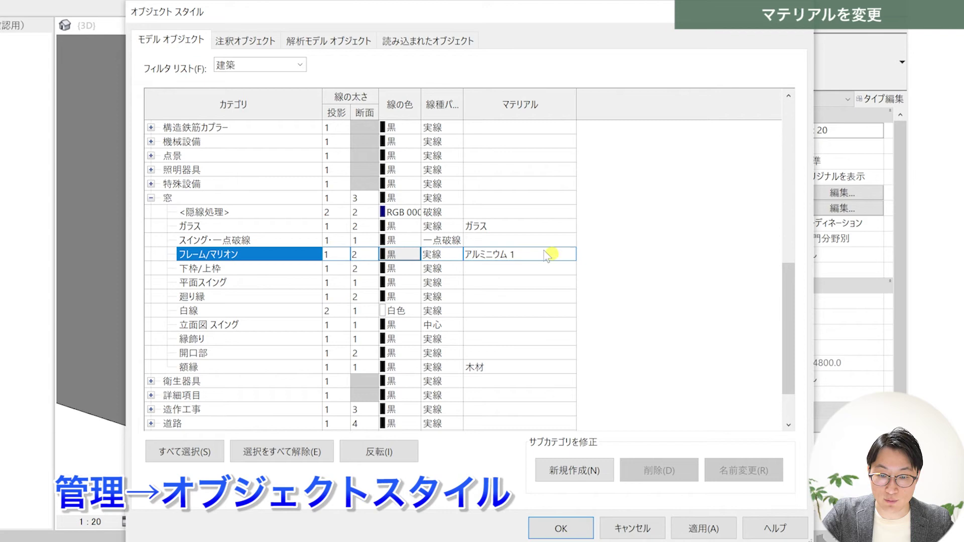
click(702, 528)
click(567, 529)
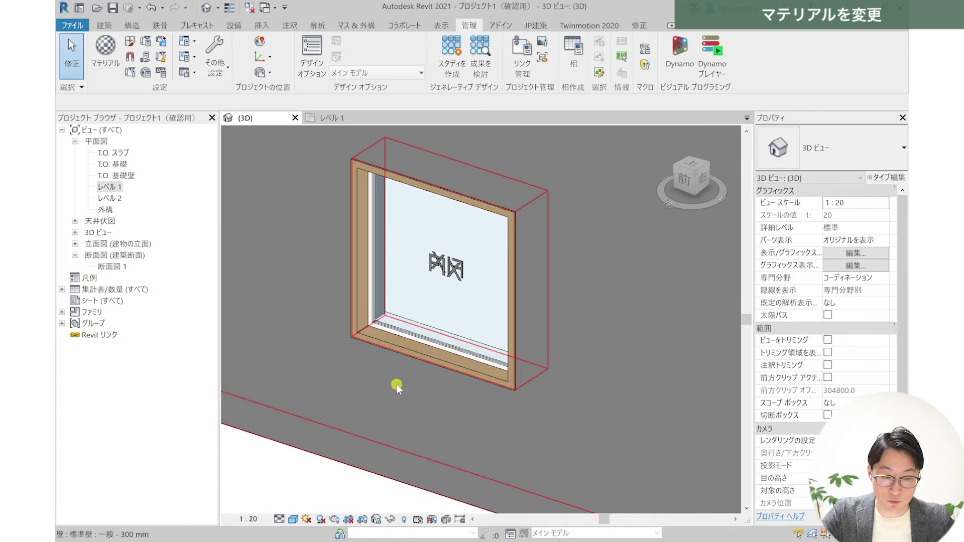
shift+middle_drag(405, 378, 243, 363)
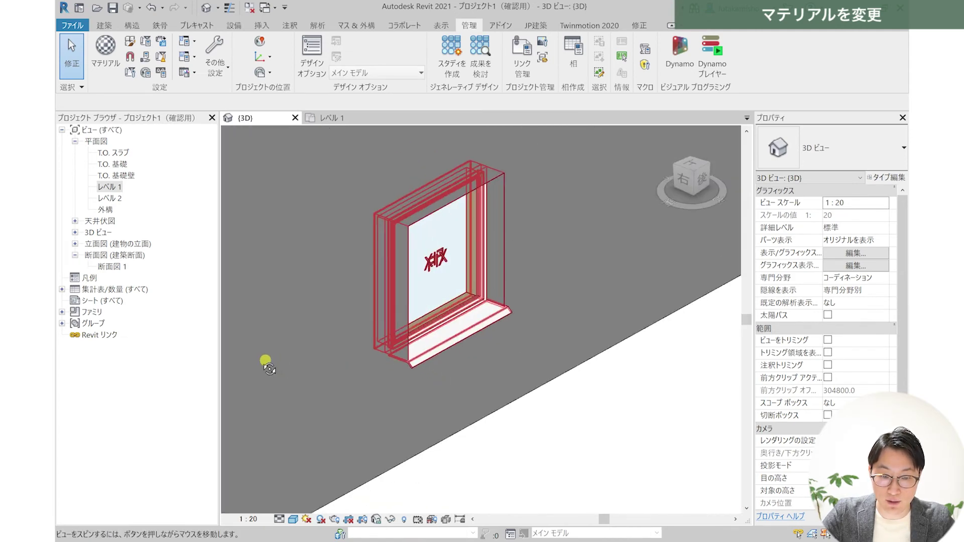
scroll(479, 338, up, 3)
shift+middle_drag(518, 320, 491, 318)
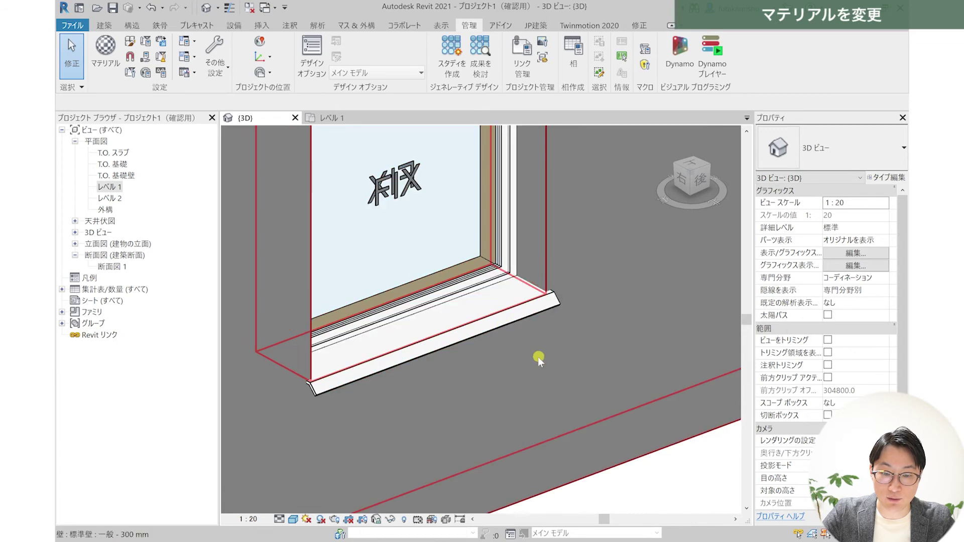
middle_drag(500, 316, 504, 389)
scroll(495, 391, down, 1)
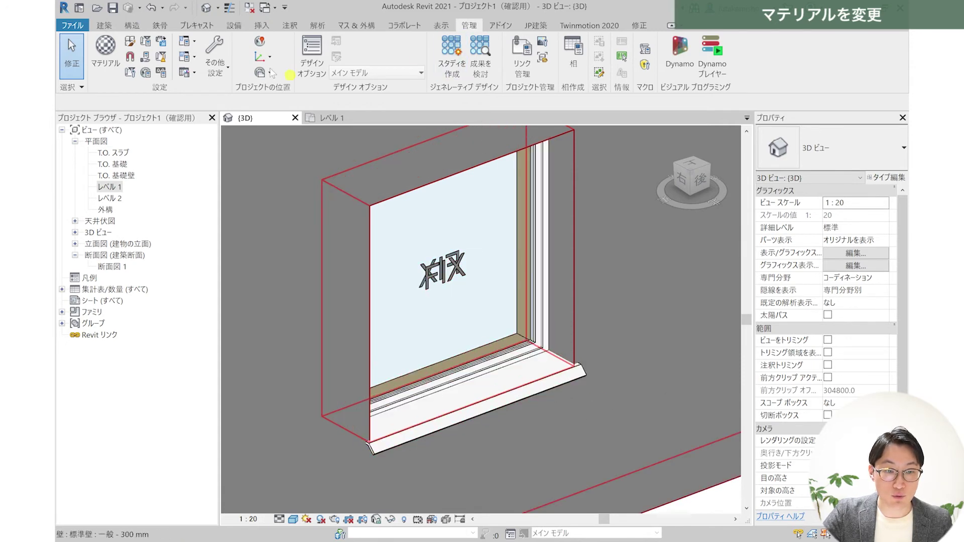
click(132, 43)
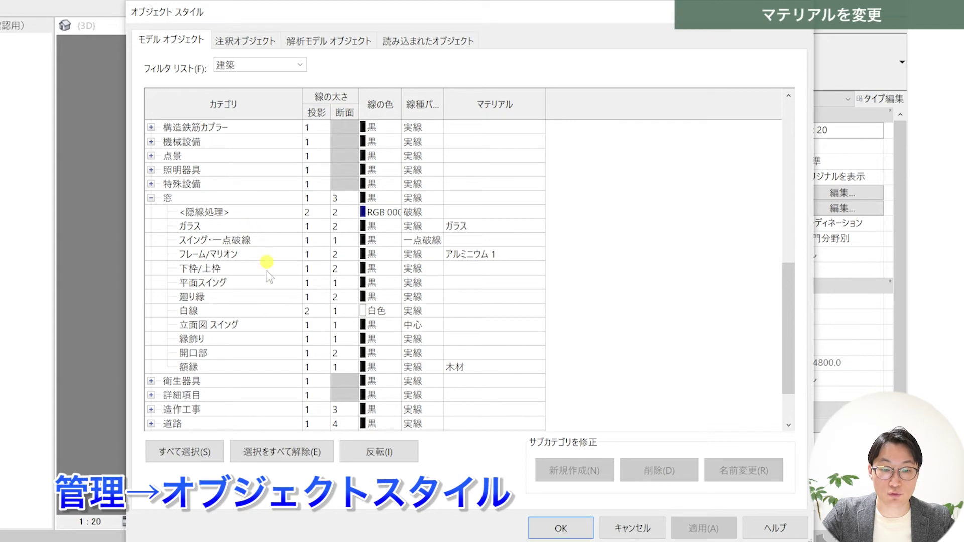
- Select the Swing subcategory row, then drag Object Styles right to reveal the 3D window
click(265, 242)
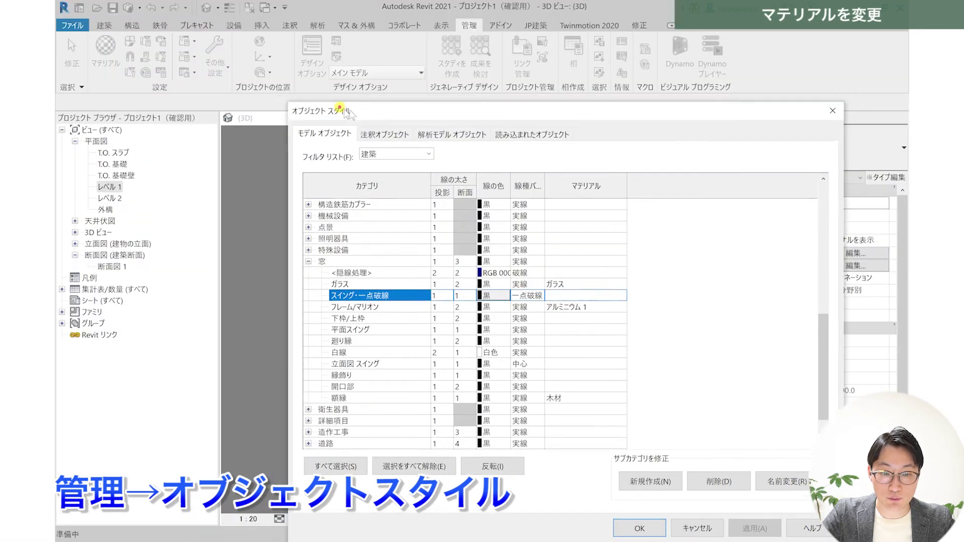
mouse_move(211, 12)
mouse_down()
mouse_move(590, 115)
mouse_move(617, 93)
mouse_up()
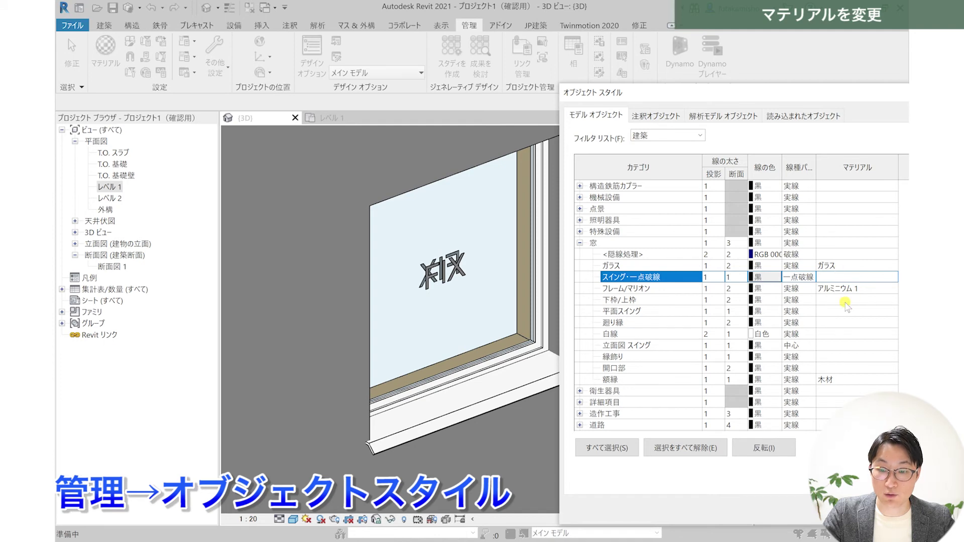
- Clear the フレーム/マリオン material in Object Styles, then select the window in the 3D view
click(867, 291)
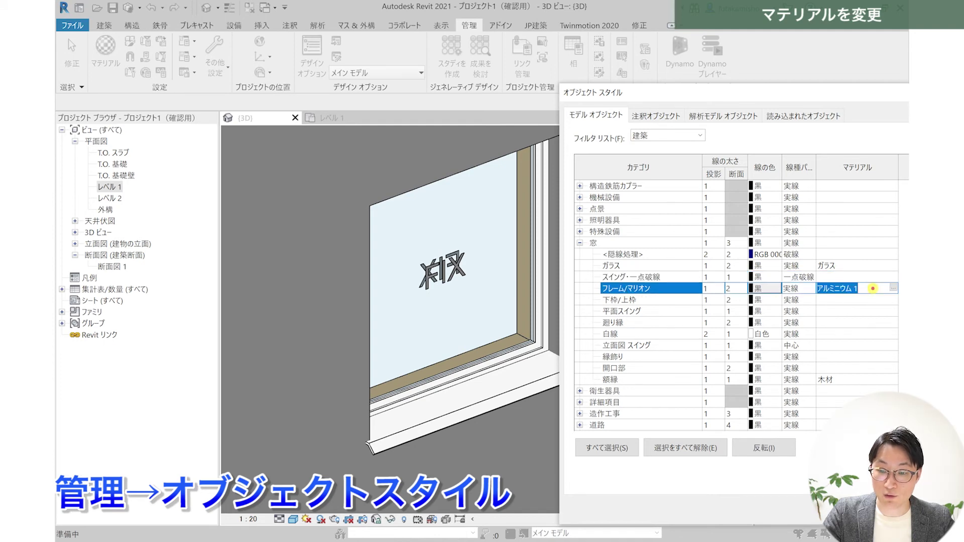
click(893, 289)
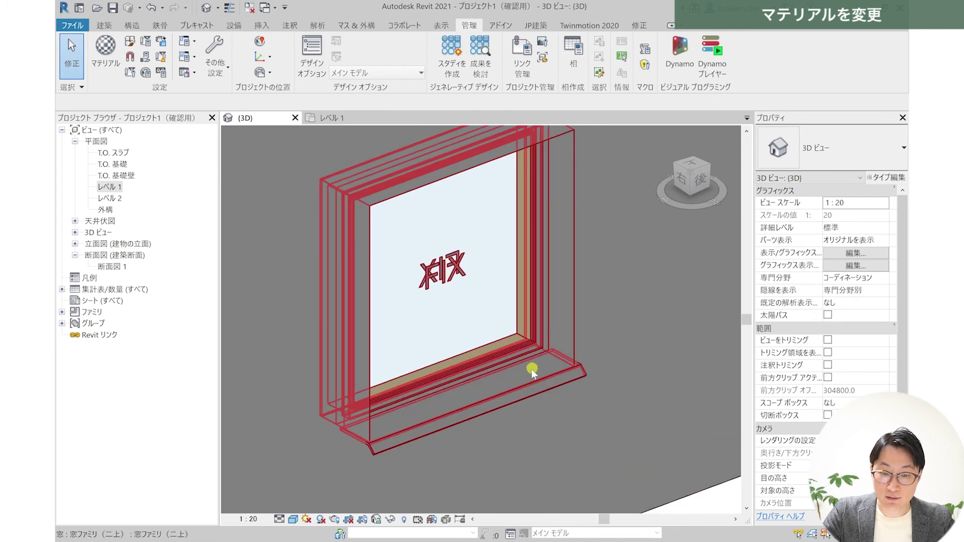
click(529, 381)
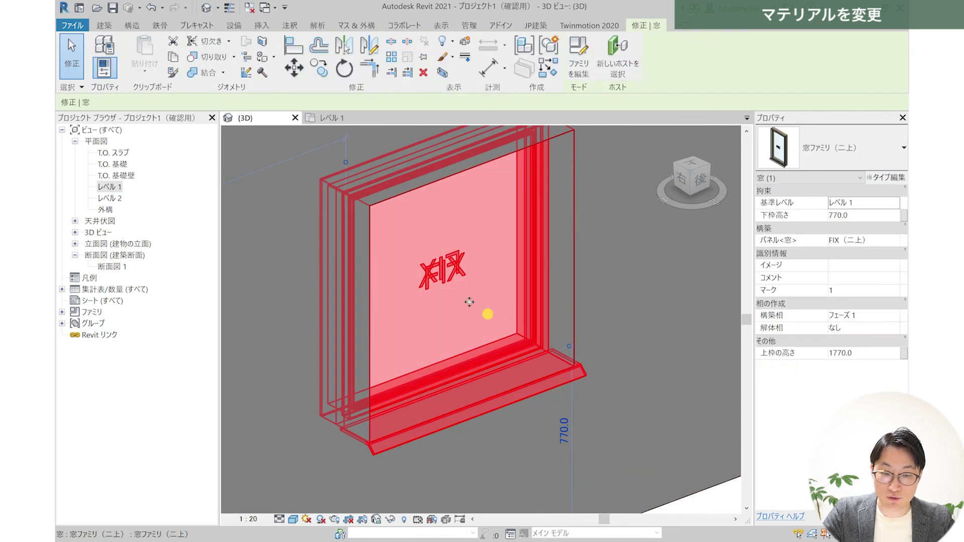
- In the window's Type Properties, choose 解析サーフェス - 外壁 as フレームマテリアル and confirm
click(894, 179)
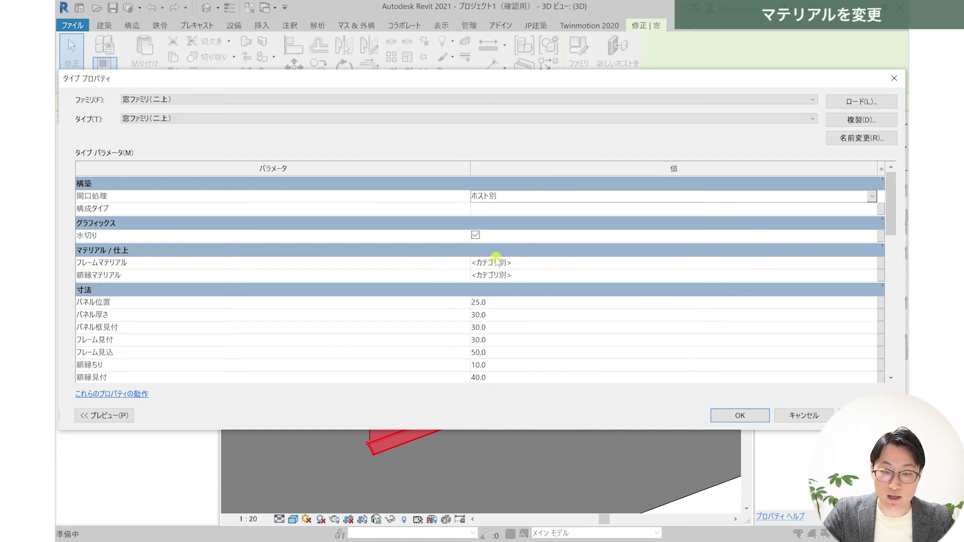
click(492, 263)
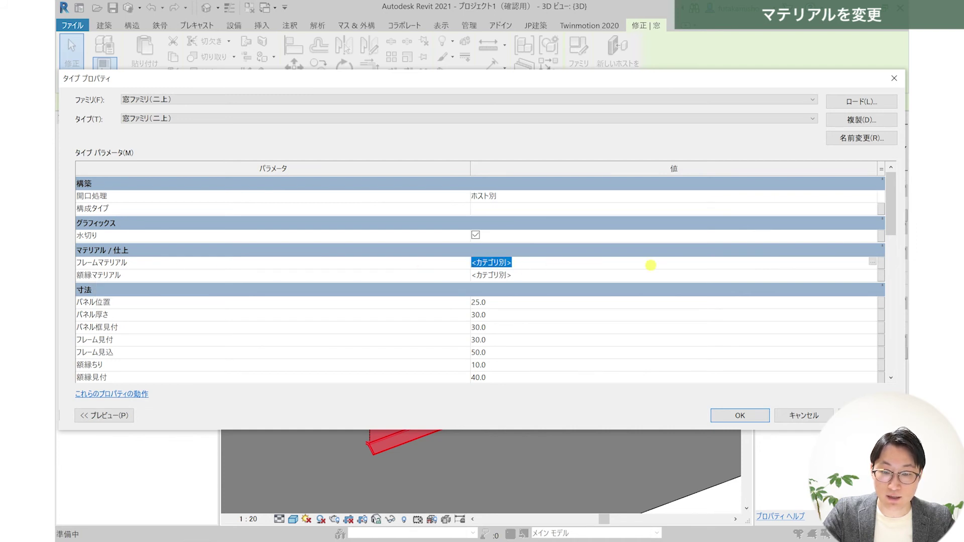
click(874, 263)
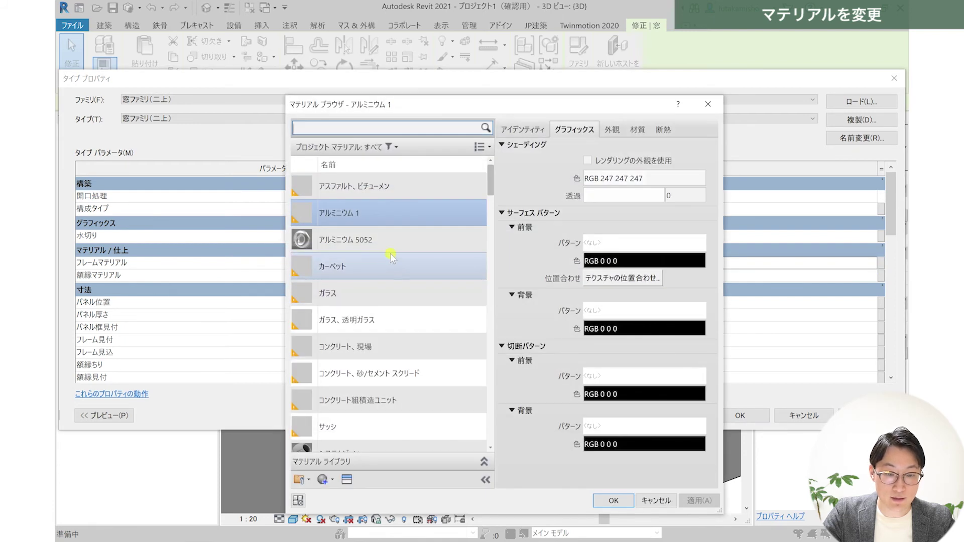
scroll(394, 265, down, 10)
click(396, 310)
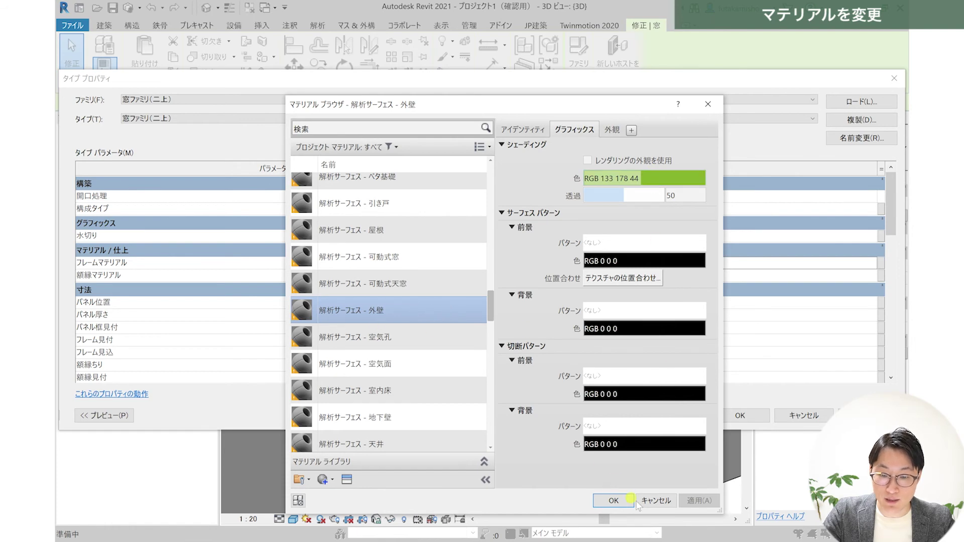
click(609, 501)
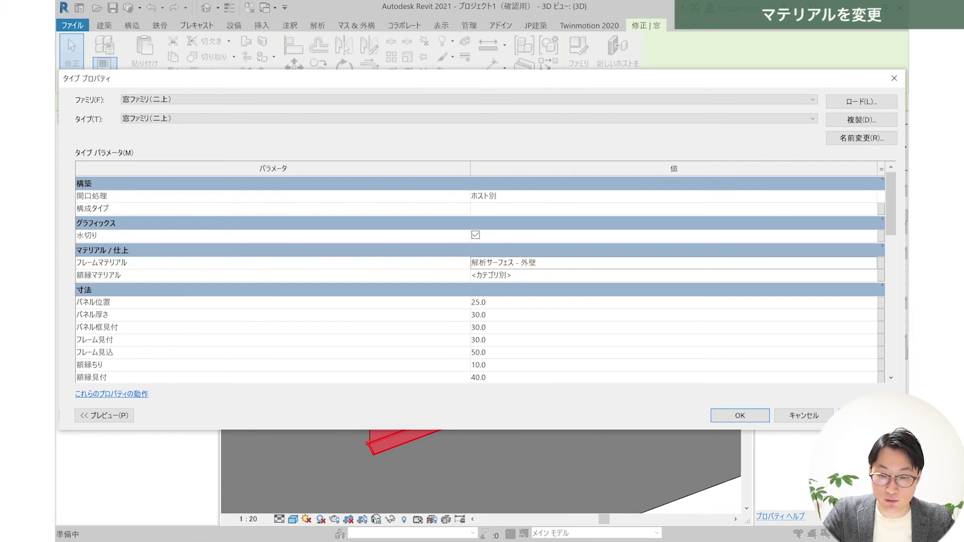
click(733, 415)
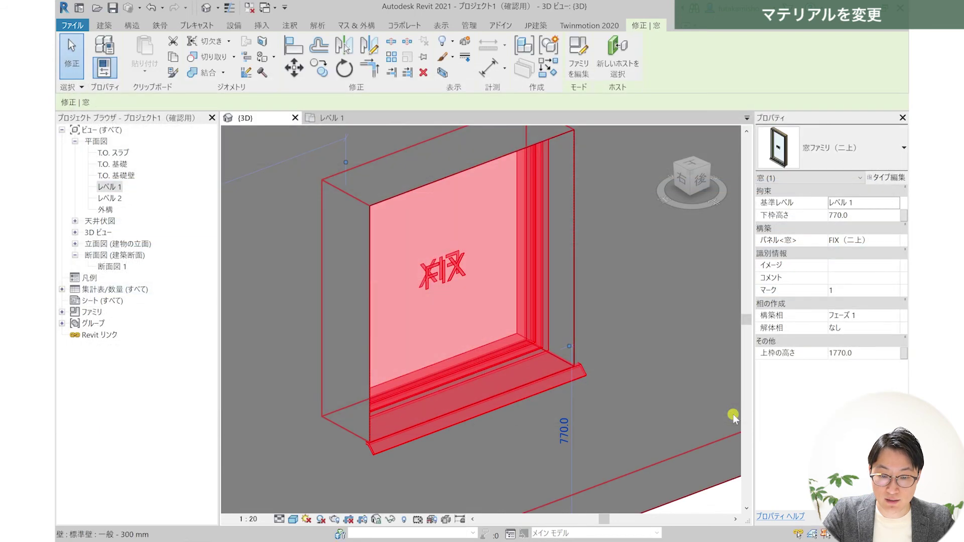
- Deselect and reselect the window to check its frame, then reopen Manage > Object Styles
click(733, 415)
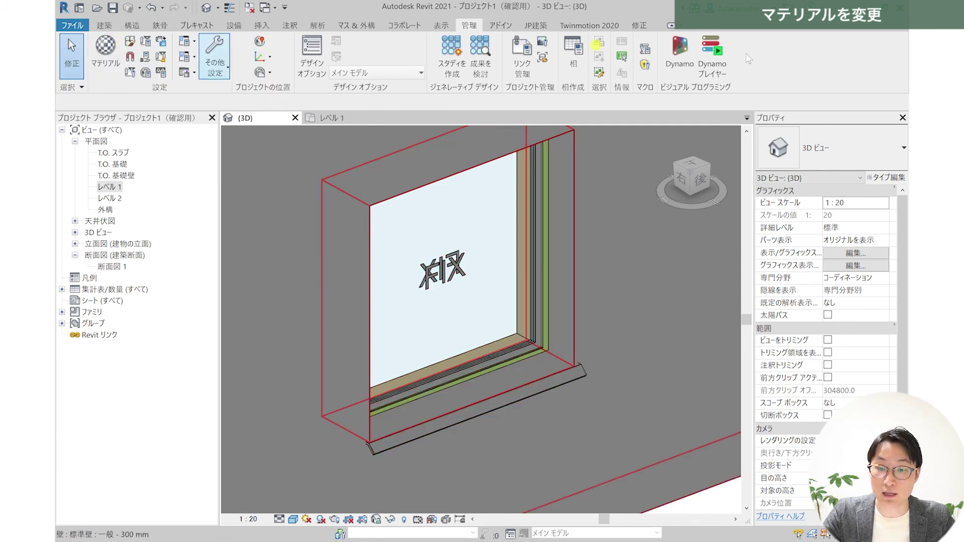
click(553, 389)
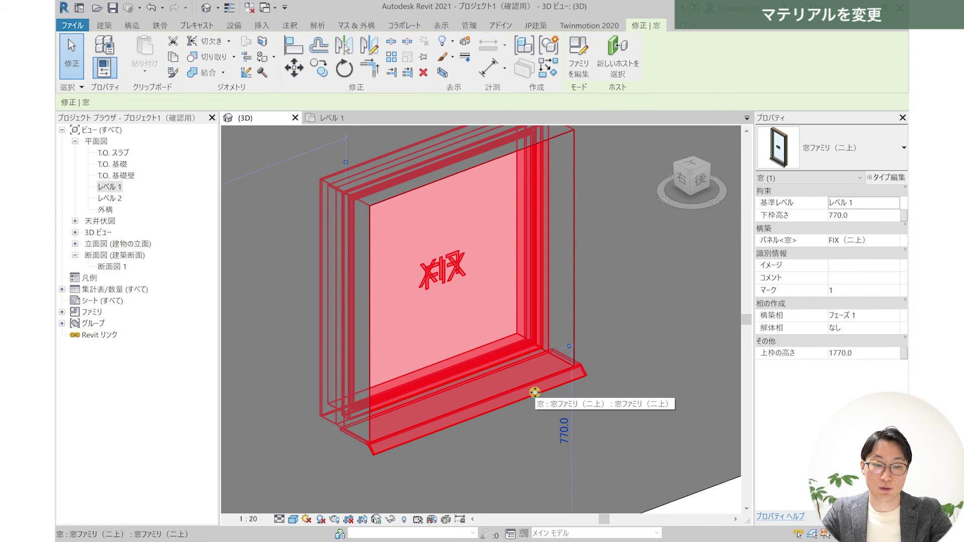
key(Escape)
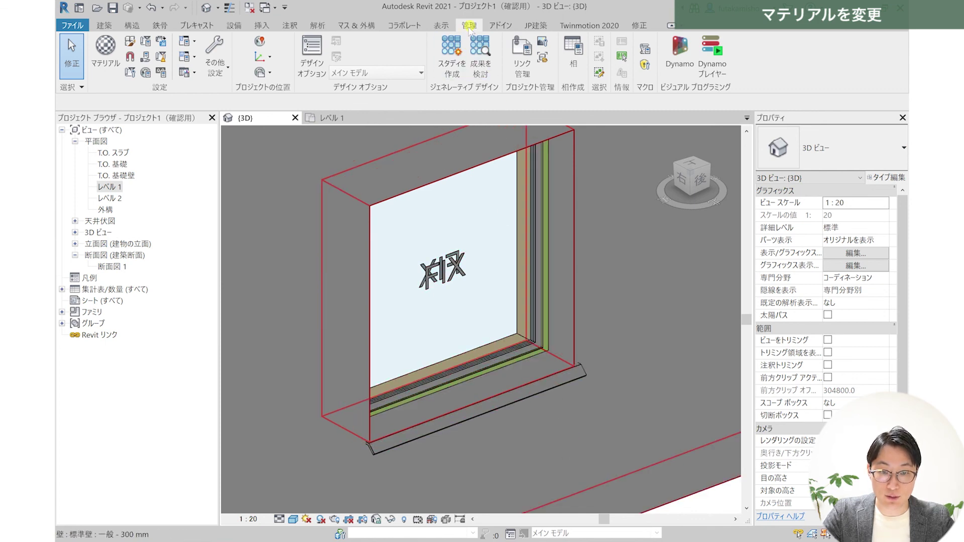
click(129, 42)
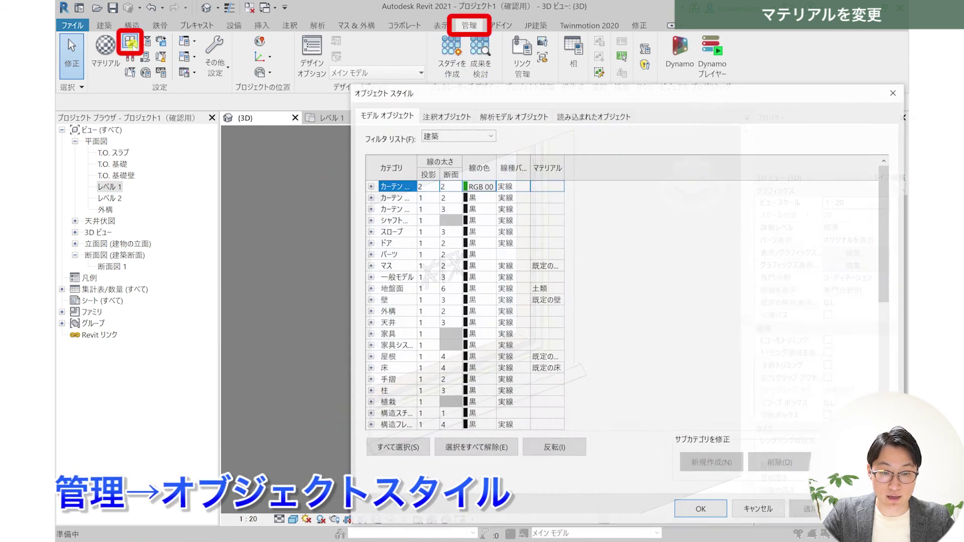
- Give the 家具 category green line colour RGB 000-128-064, then close Object Styles
drag(495, 166, 553, 165)
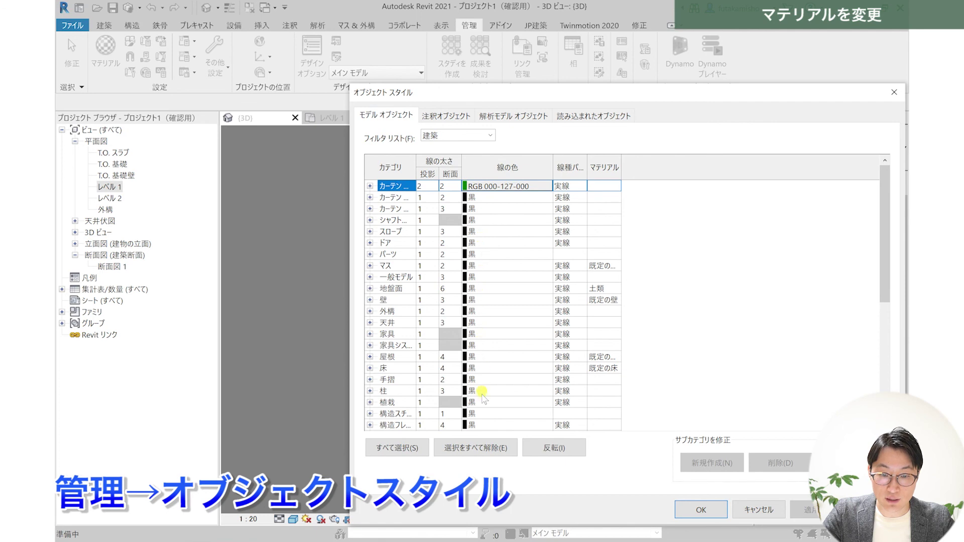
click(485, 334)
click(535, 334)
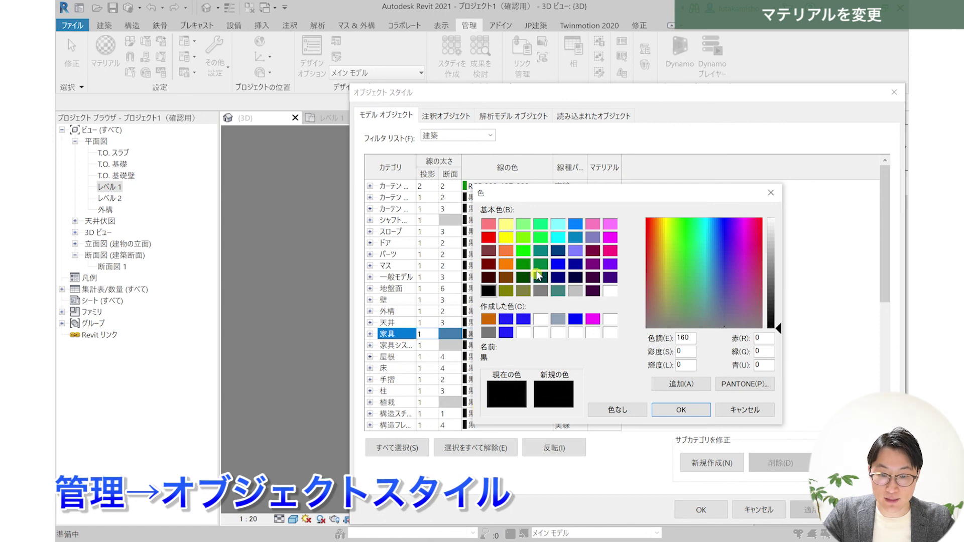
click(538, 268)
click(680, 409)
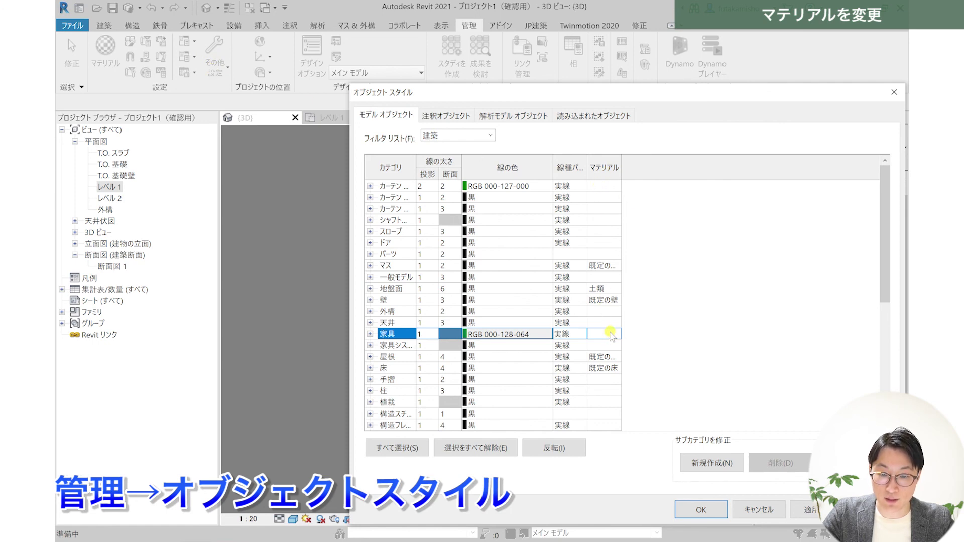
click(887, 95)
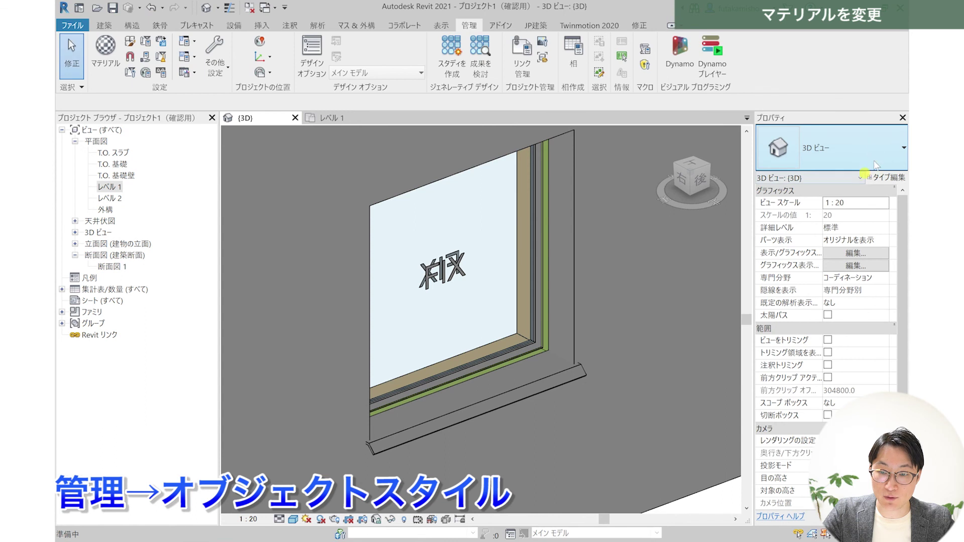